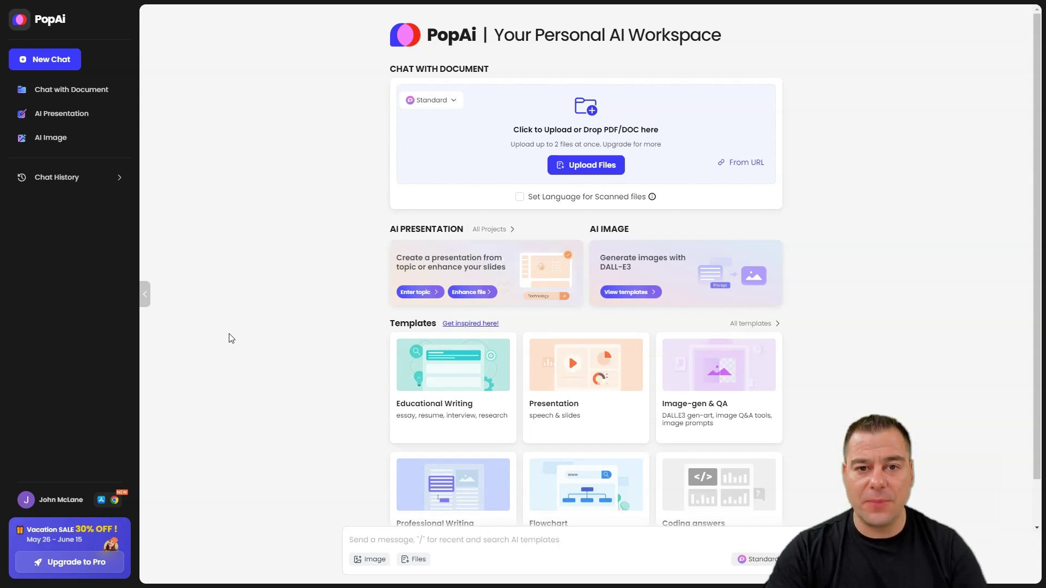
pyautogui.scroll(-1, 249, 299)
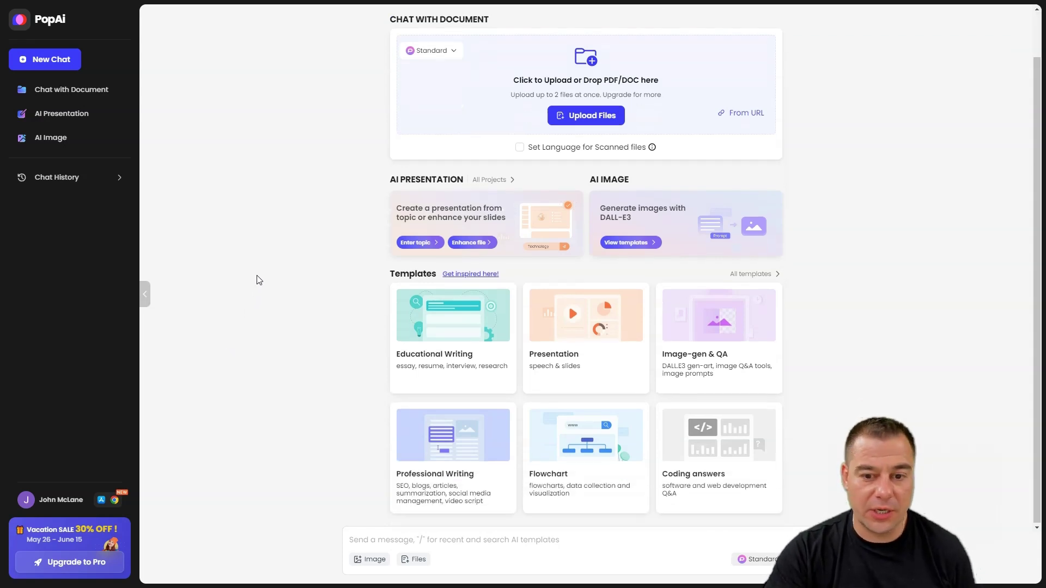
pyautogui.scroll(1, 264, 281)
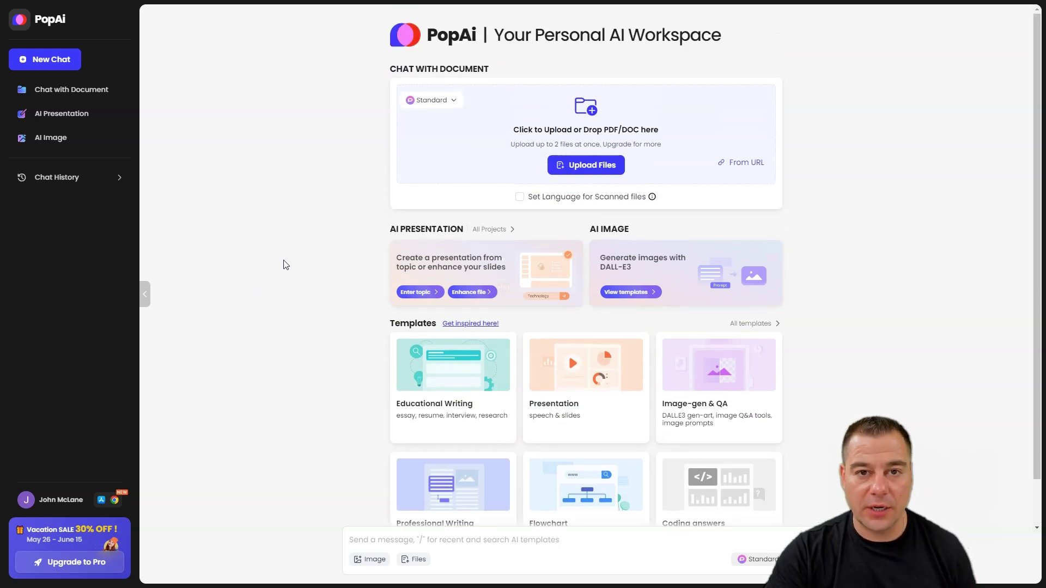
pyautogui.scroll(-1, 283, 297)
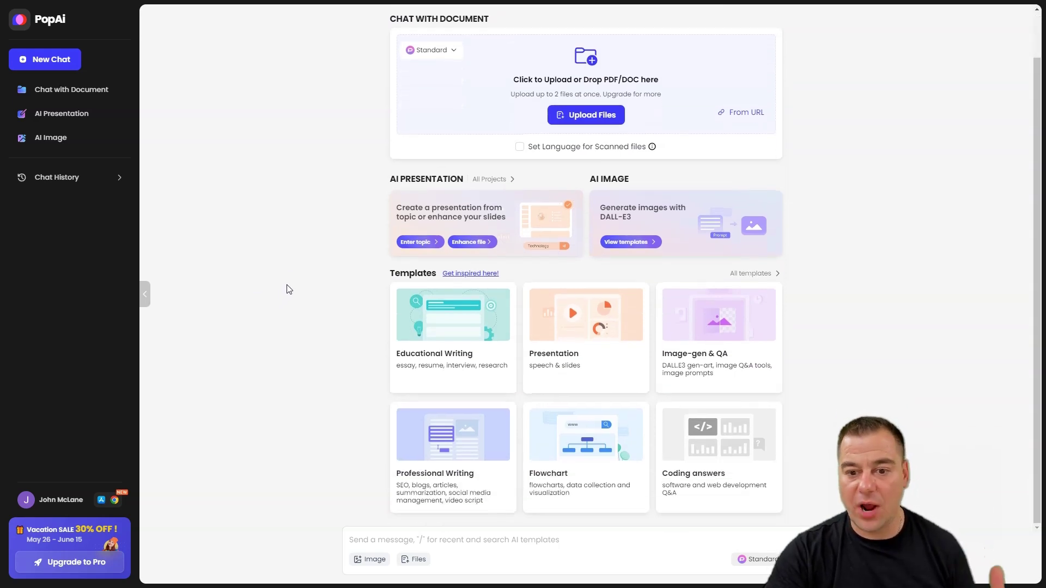
pyautogui.scroll(1, 332, 264)
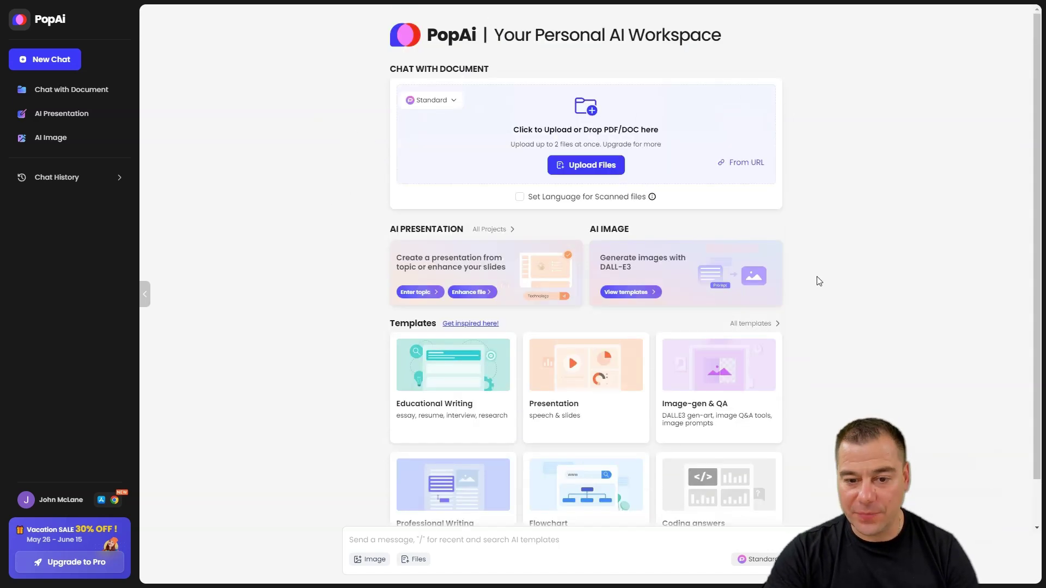
pyautogui.scroll(-1, 817, 281)
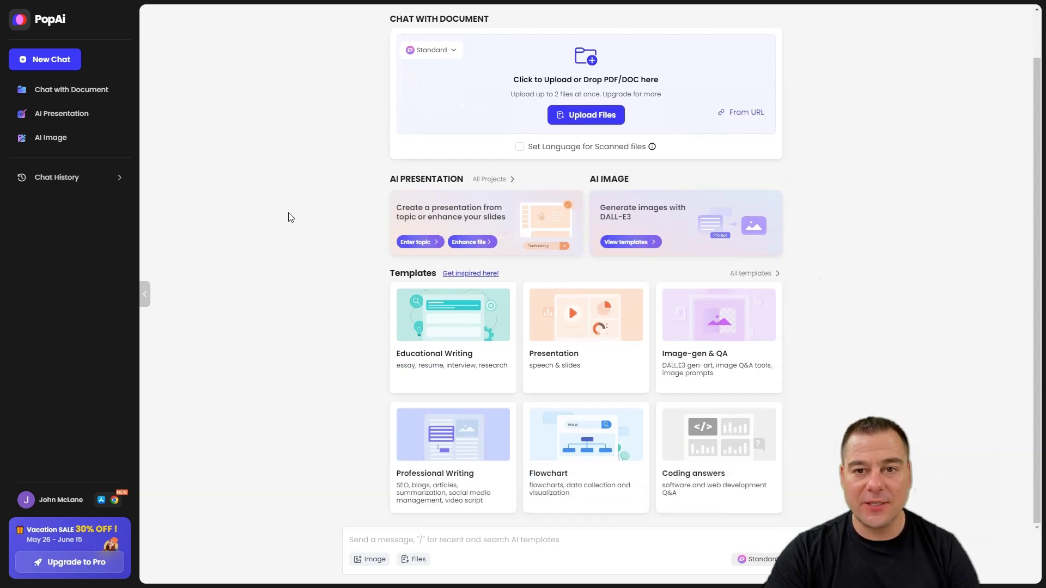
pyautogui.scroll(1, 288, 218)
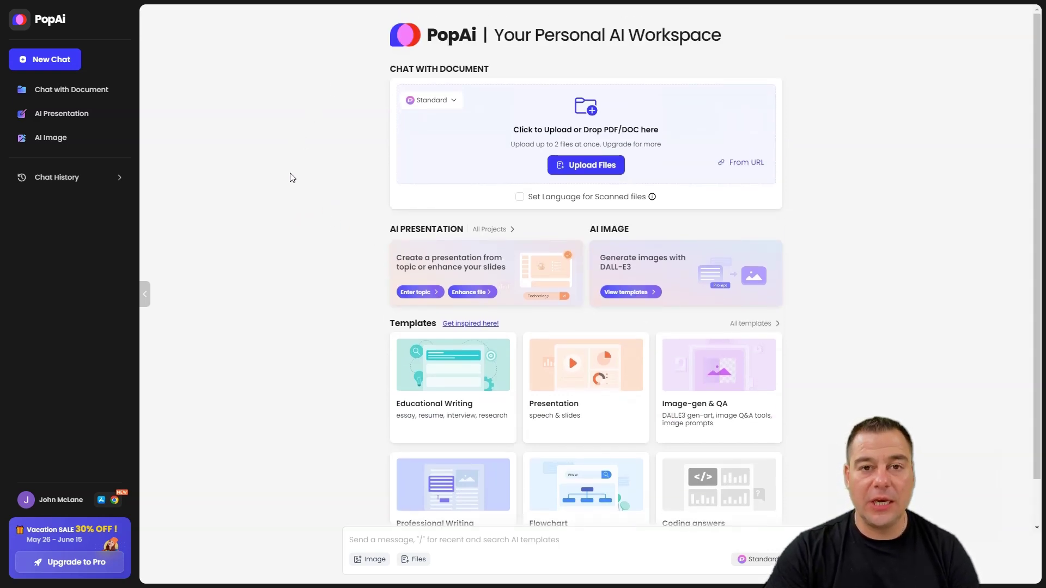
# Step: Upload the 10 Best Side Hustles PDF so PopAi parses it and writes a summary with suggested questions
pyautogui.moveTo(721, 37); pyautogui.dragTo(487, 41)
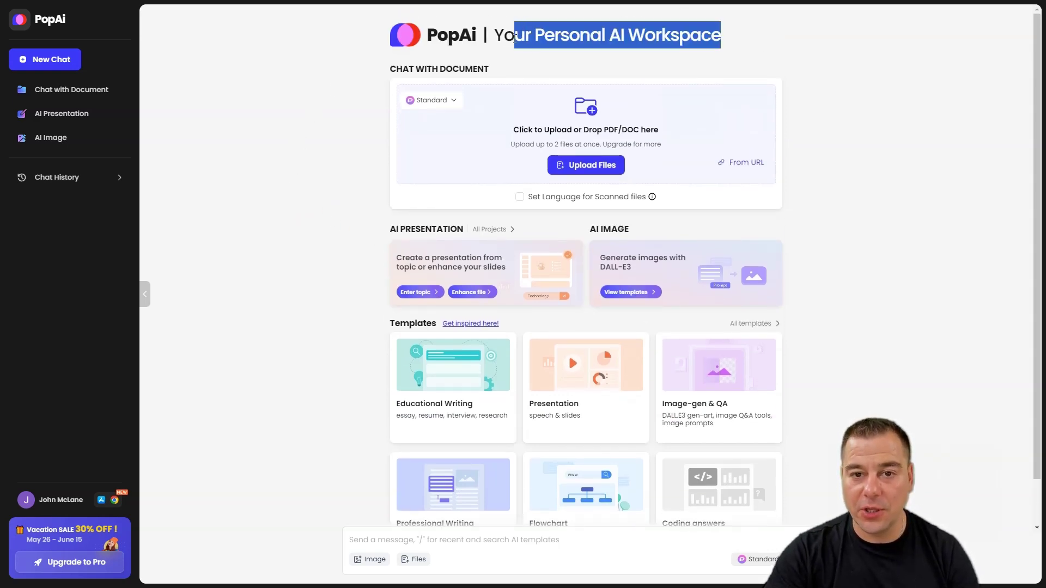
pyautogui.click(293, 221)
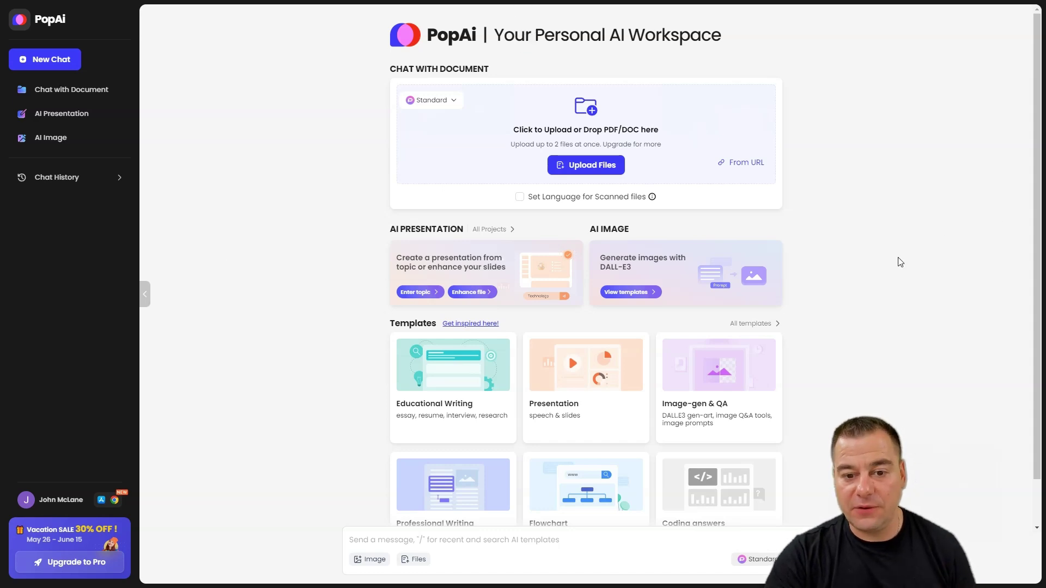
pyautogui.scroll(-1, 899, 265)
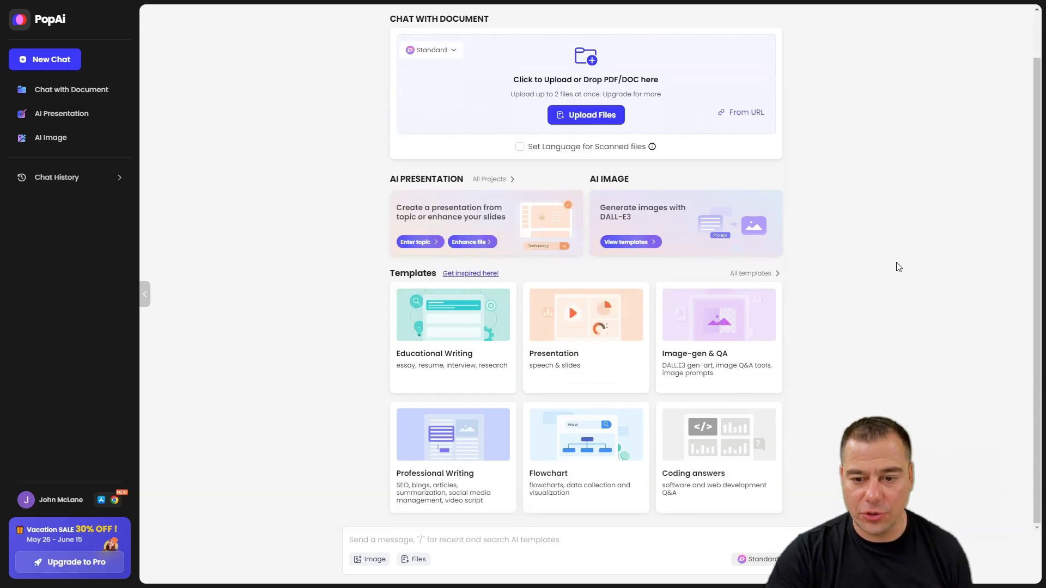
pyautogui.scroll(1, 896, 268)
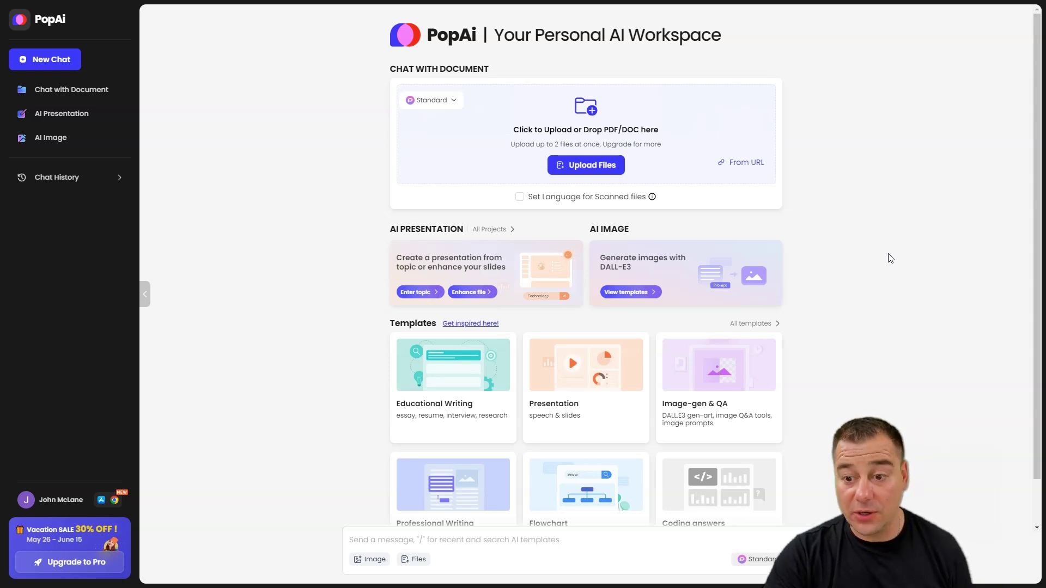
pyautogui.scroll(-1, 890, 258)
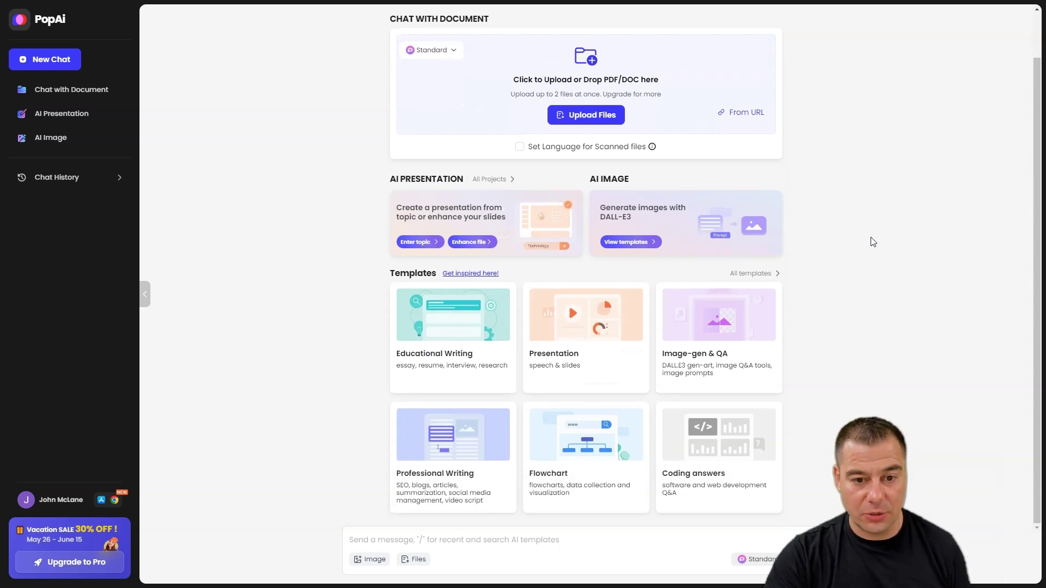
pyautogui.scroll(1, 783, 259)
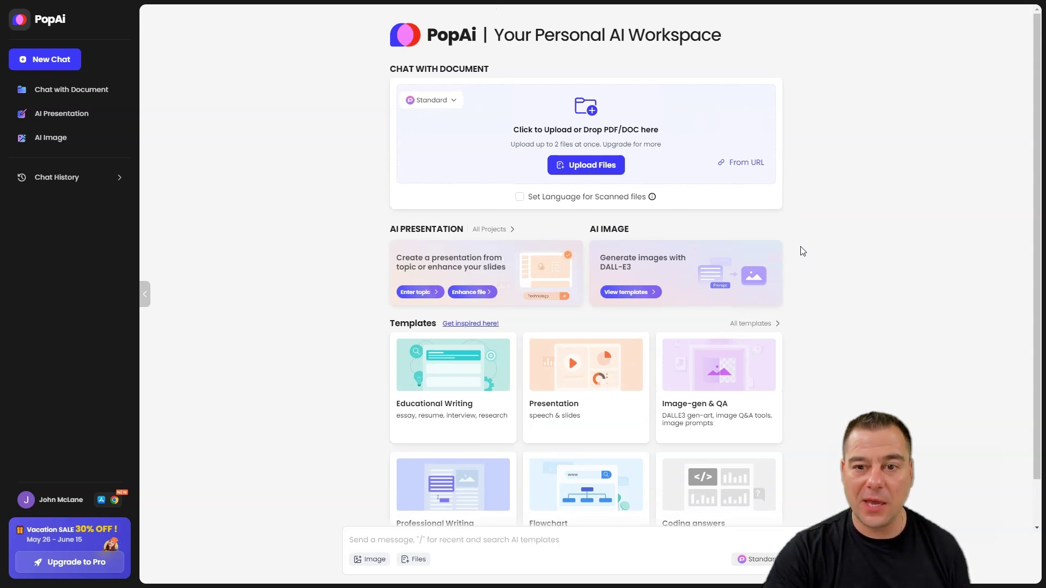
pyautogui.scroll(-1, 805, 209)
pyautogui.scroll(1, 816, 198)
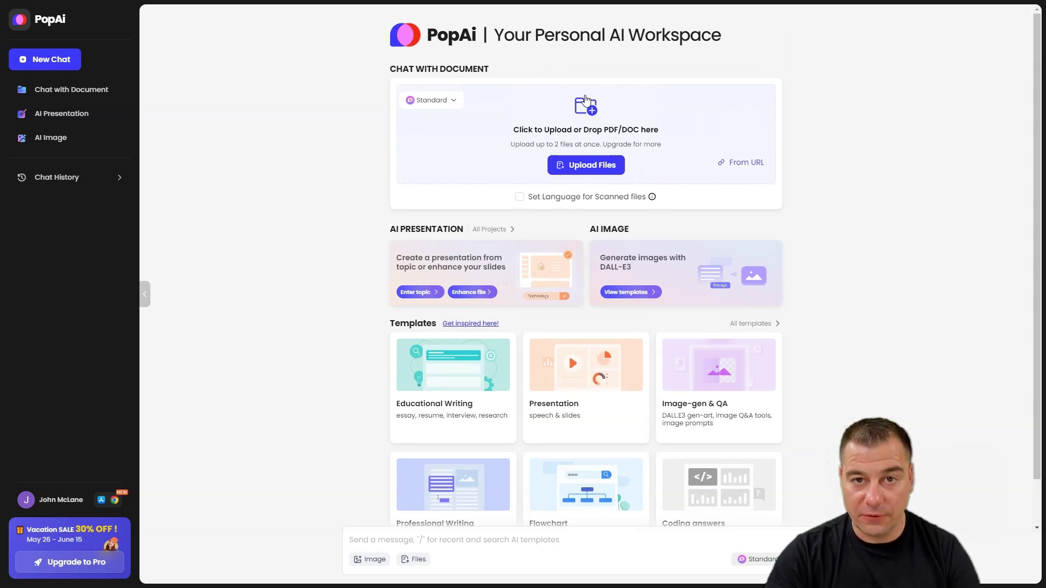
pyautogui.scroll(-1, 319, 283)
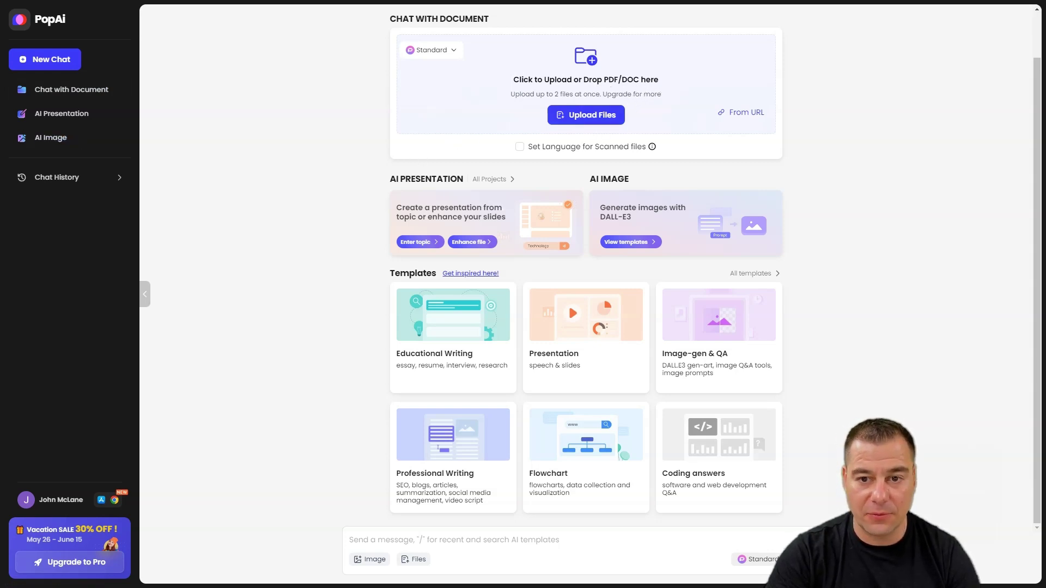
pyautogui.click(590, 116)
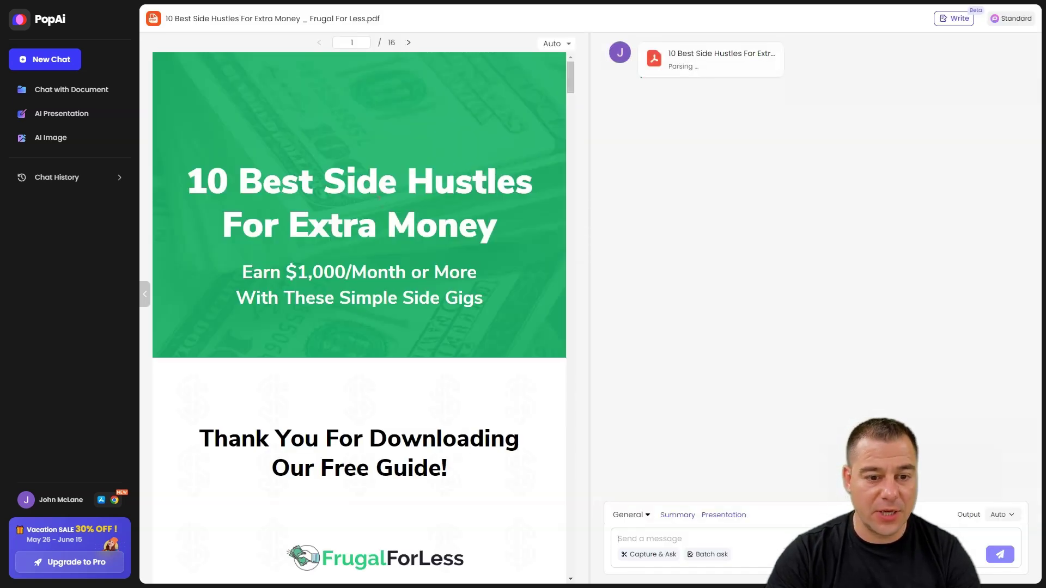
pyautogui.scroll(-3, 385, 211)
pyautogui.scroll(-2, 385, 212)
pyautogui.scroll(-5, 384, 213)
pyautogui.scroll(-1, 384, 214)
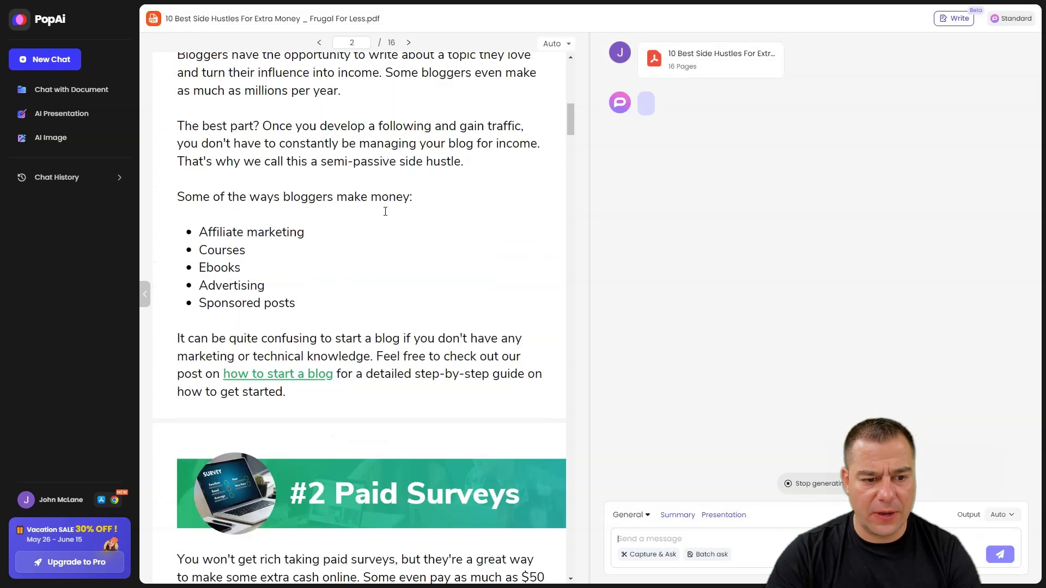
pyautogui.scroll(-4, 385, 215)
pyautogui.scroll(-4, 385, 215)
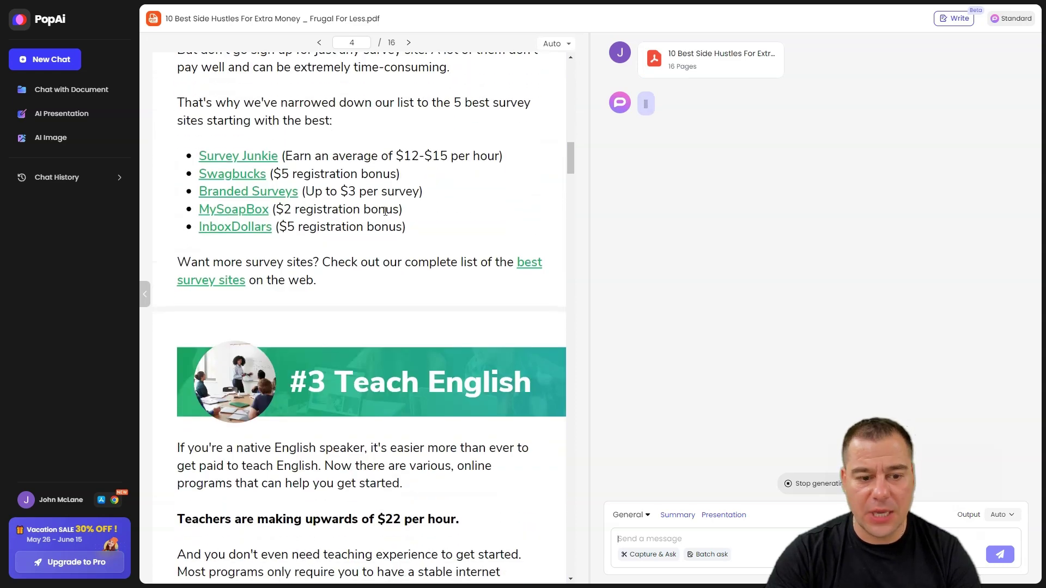
pyautogui.scroll(-3, 384, 211)
pyautogui.scroll(-3, 385, 214)
pyautogui.scroll(-1, 384, 215)
pyautogui.scroll(-1, 384, 213)
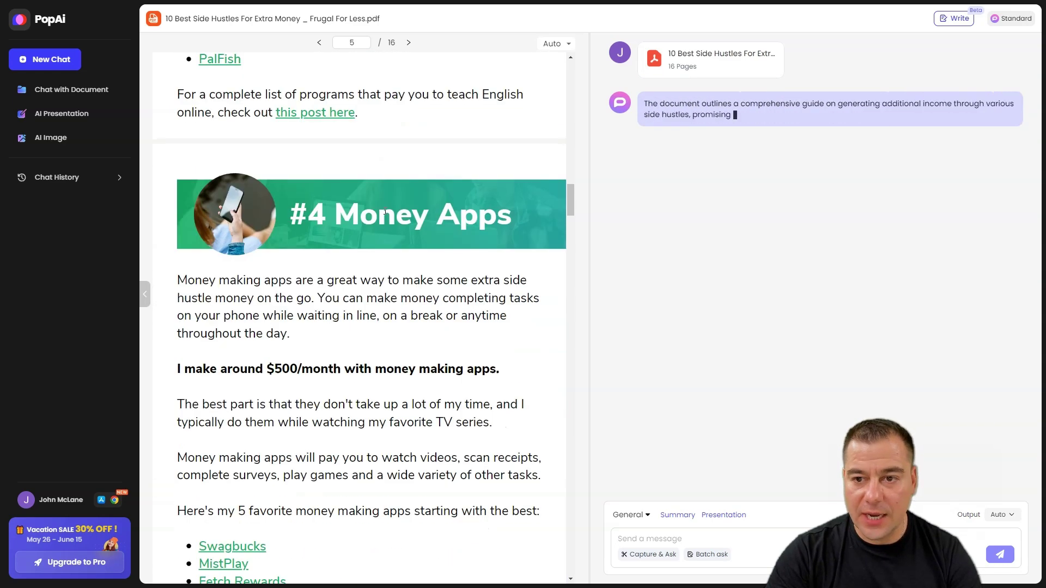
pyautogui.scroll(5, 384, 212)
pyautogui.scroll(5, 385, 214)
pyautogui.scroll(10, 385, 214)
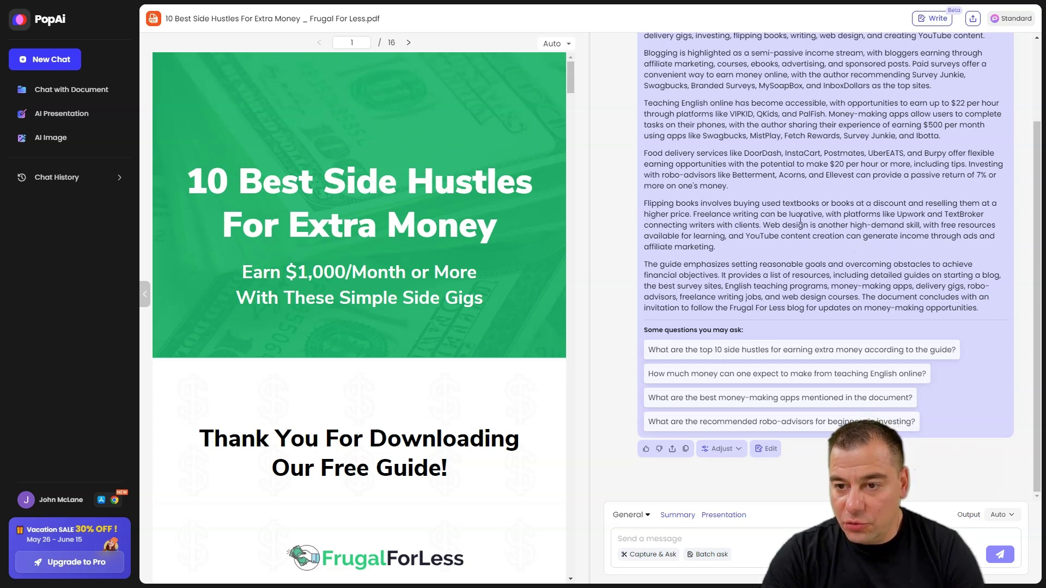
pyautogui.scroll(2, 805, 245)
pyautogui.scroll(-2, 813, 310)
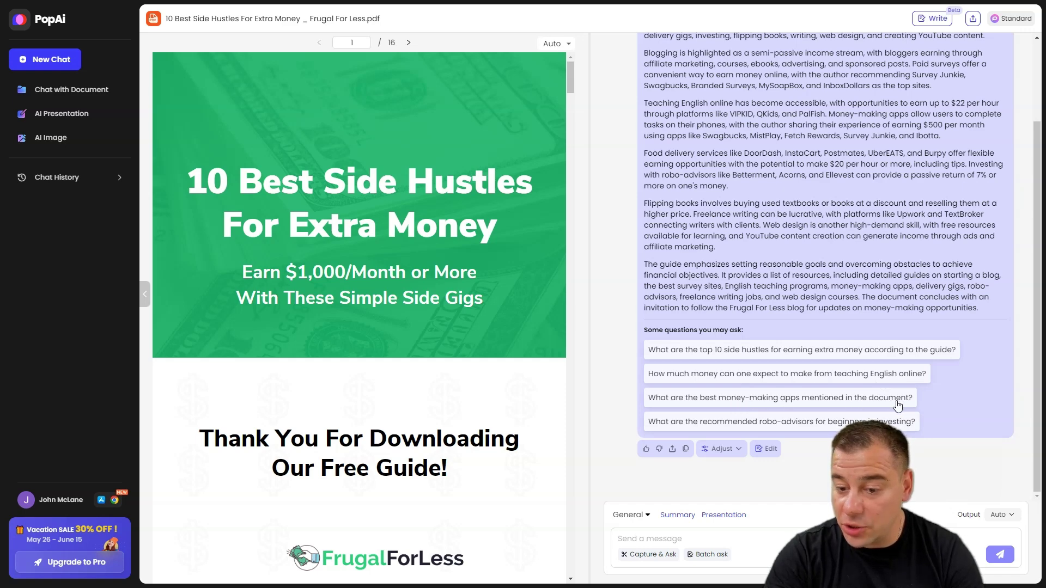
# Step: Send the suggested question about the best money-making apps mentioned in the document
pyautogui.doubleClick(764, 398)
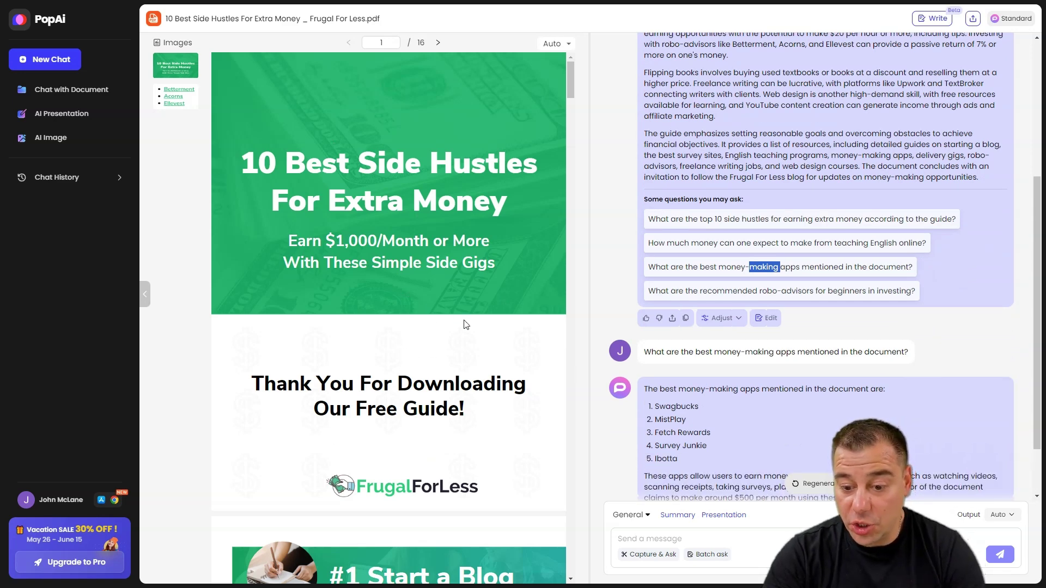
pyautogui.scroll(-2, 828, 336)
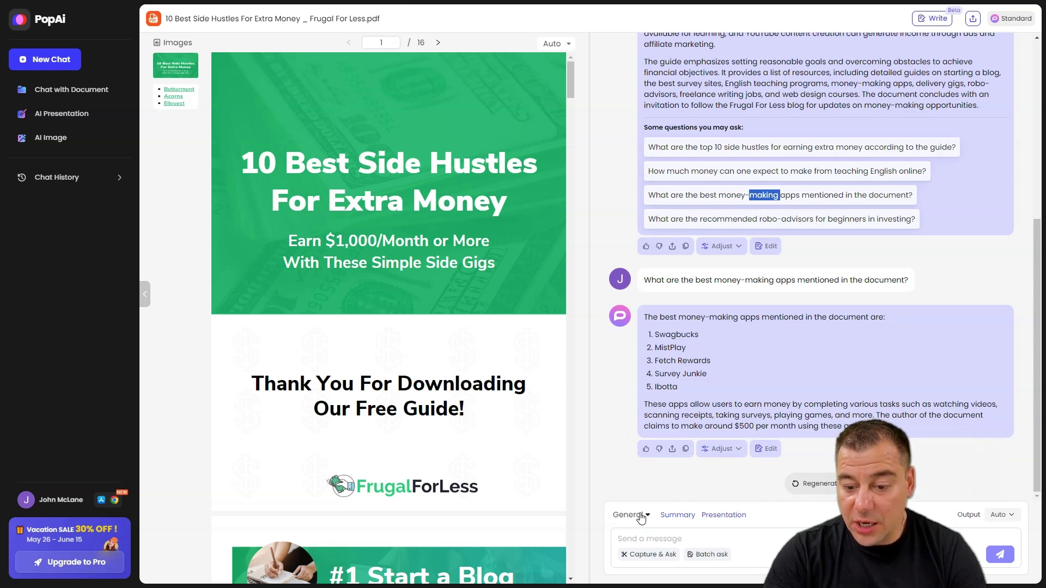
pyautogui.moveTo(677, 515)
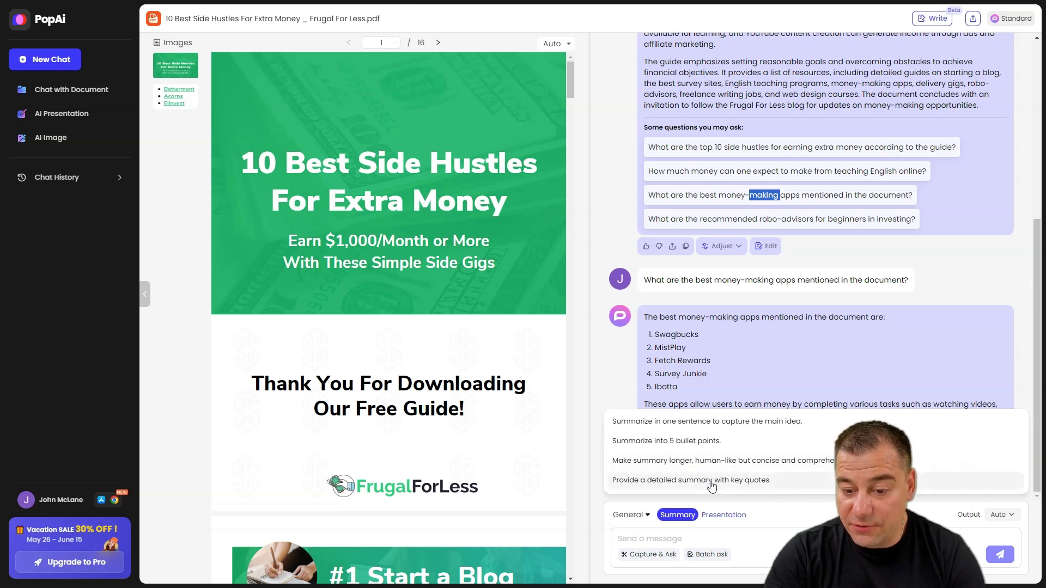
# Step: Use the Presentation prompt suggestion to request a side hustles slide outline from the guide
pyautogui.click(723, 516)
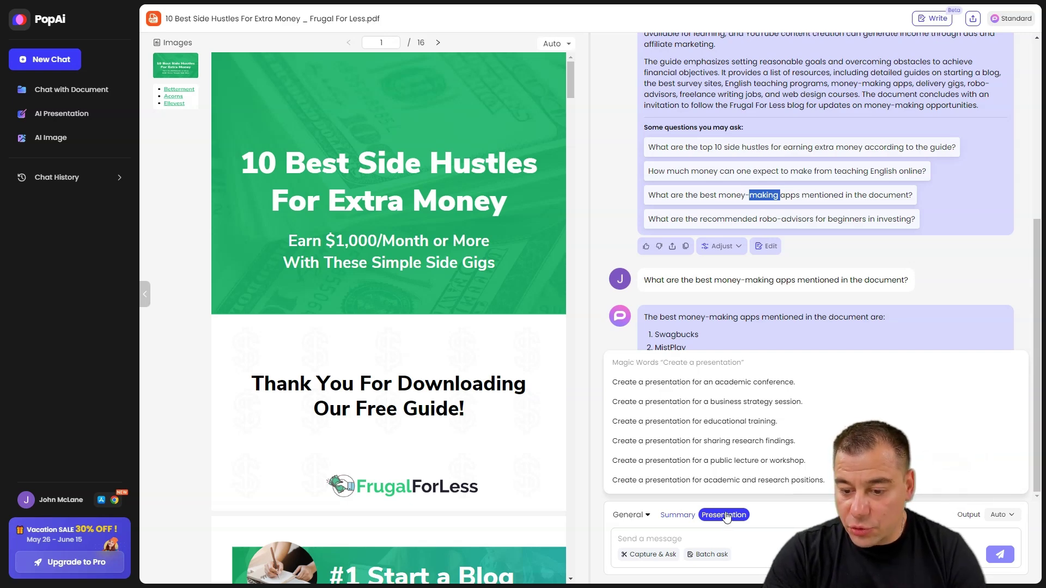
pyautogui.click(715, 428)
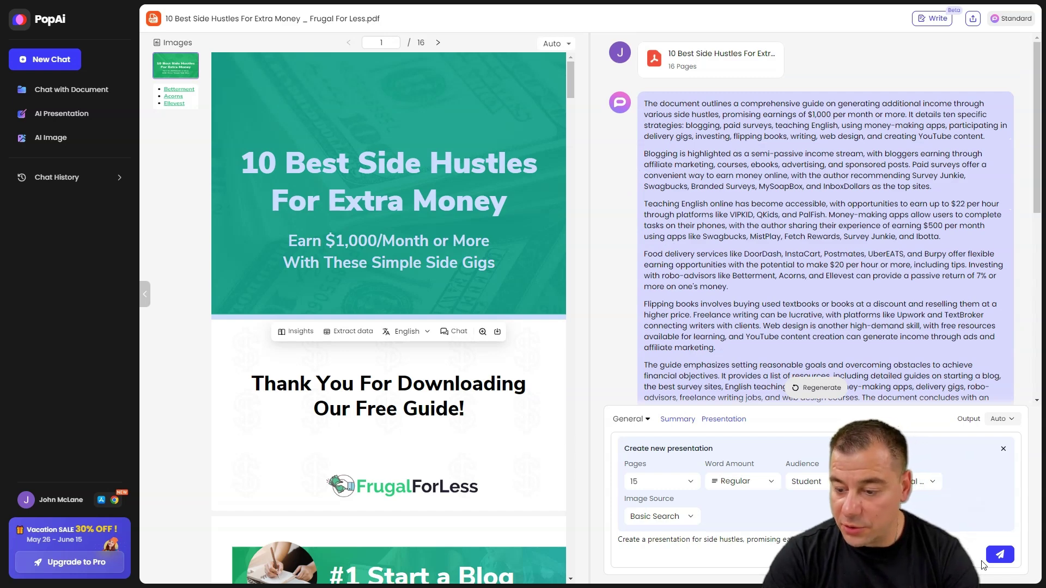
pyautogui.click(999, 556)
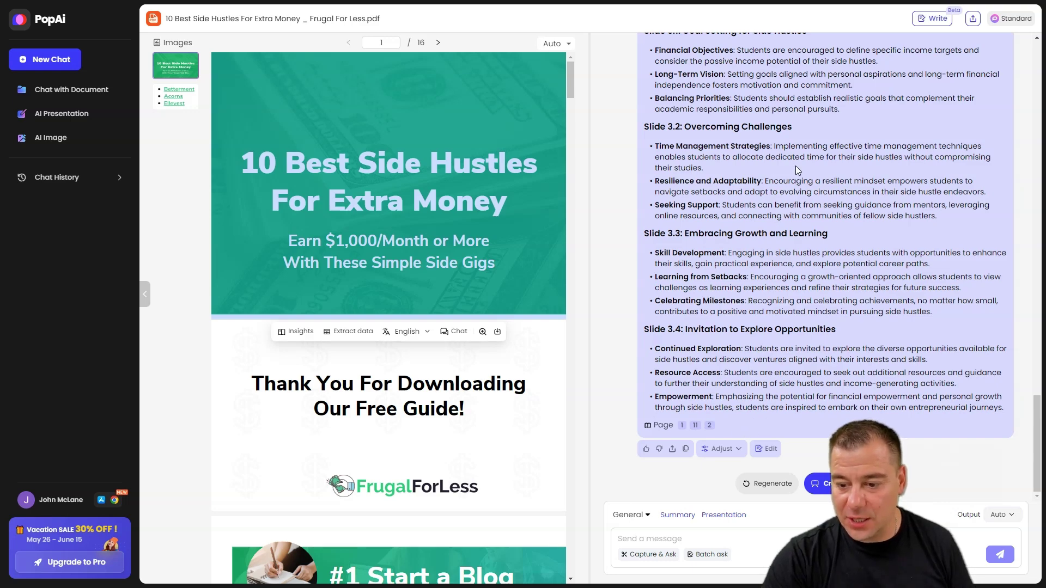
pyautogui.scroll(10, 736, 82)
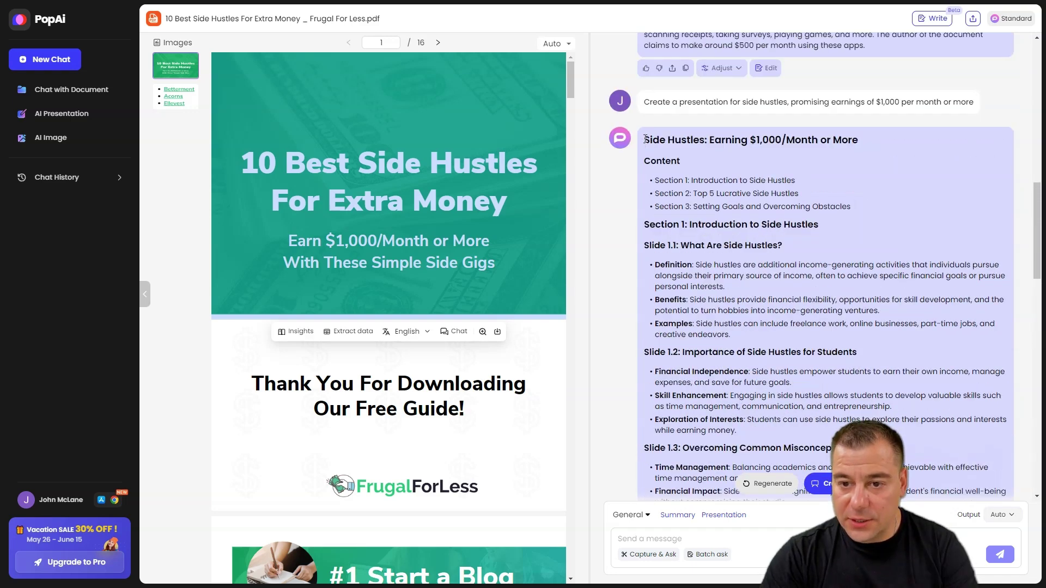
# Step: Select the whole slide outline in the response and copy it to the clipboard
pyautogui.moveTo(644, 140)
pyautogui.mouseDown()
pyautogui.moveTo(809, 424)
pyautogui.moveTo(875, 427)
pyautogui.mouseUp()
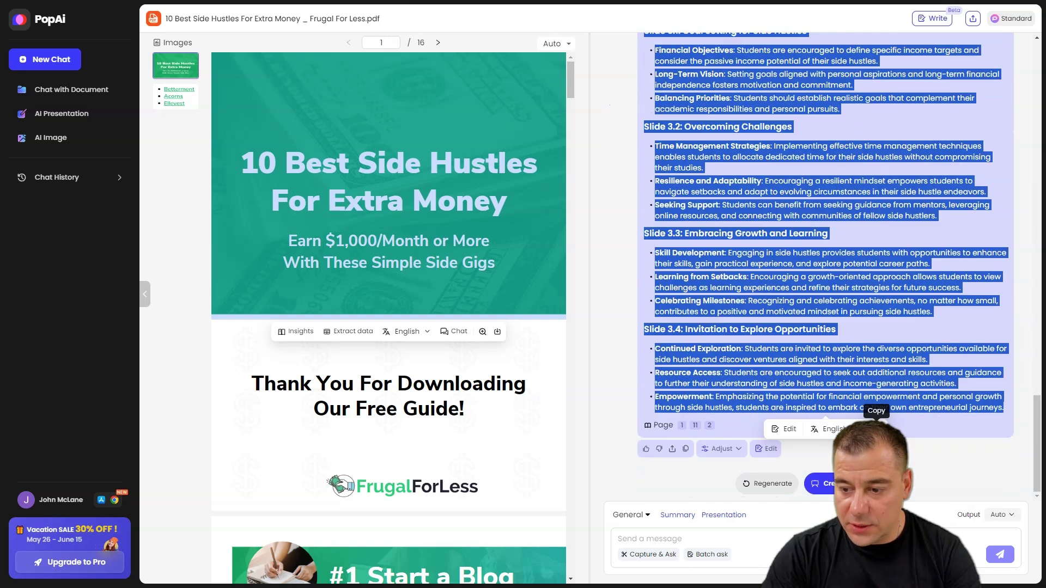
pyautogui.hotkey('ctrl', 'c')
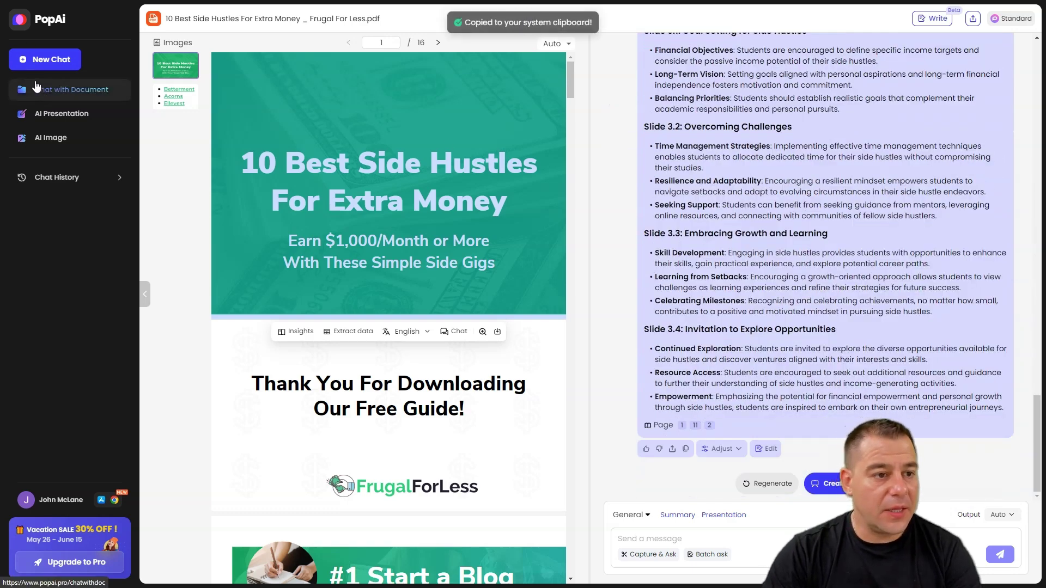
# Step: Start a Lesson Material Slides project with the pasted outline as topic and generate 'Side Hustles: Earning $1,000/Month or More'
pyautogui.click(40, 114)
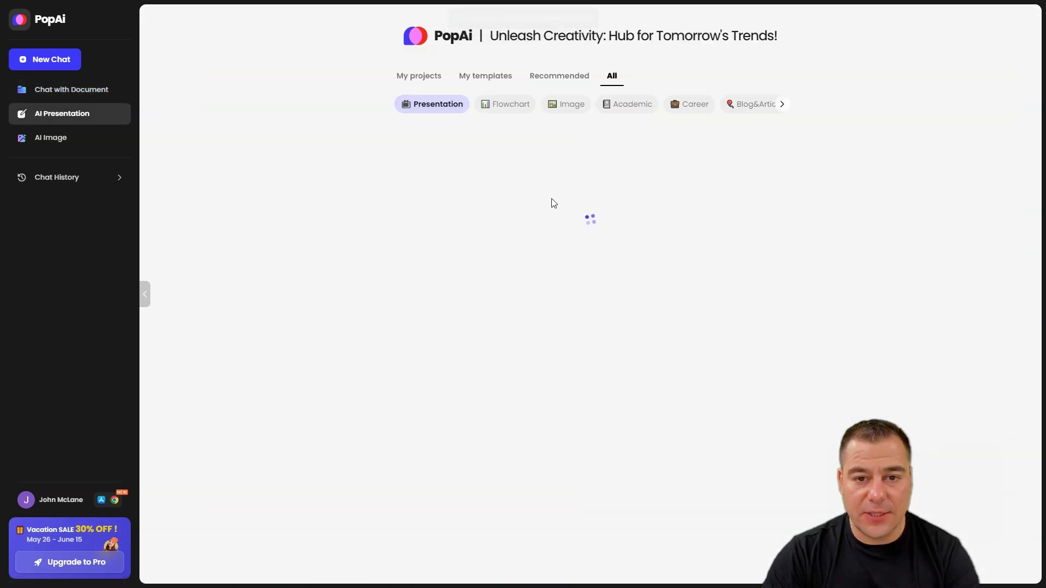
pyautogui.scroll(-1, 423, 156)
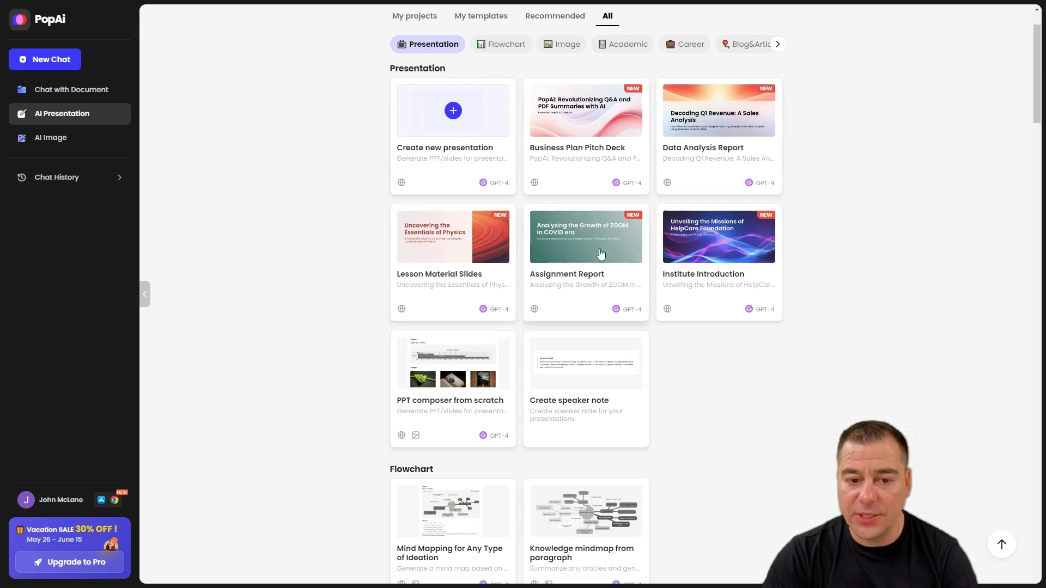
pyautogui.click(445, 247)
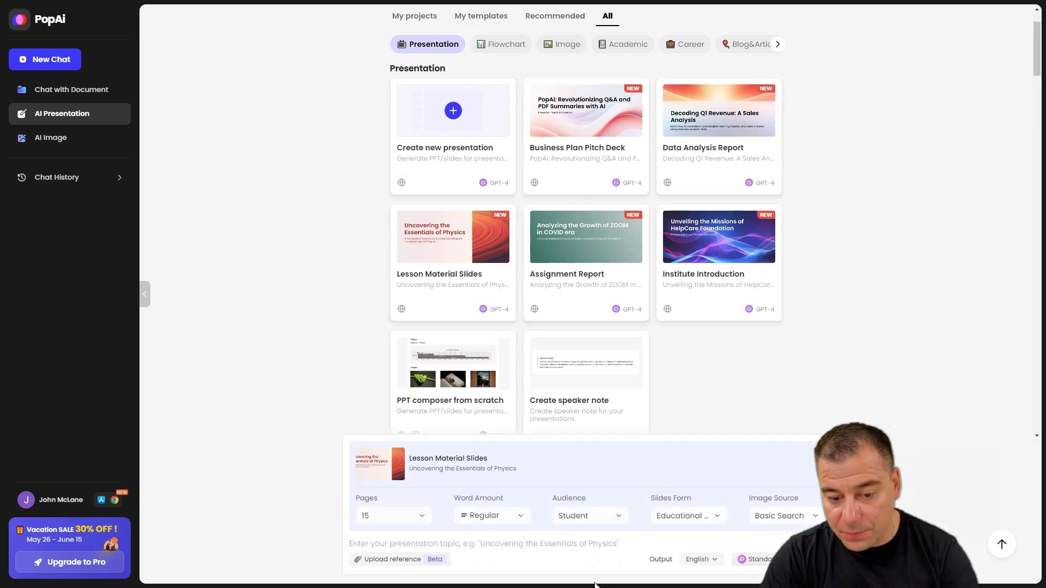
pyautogui.click(527, 543)
pyautogui.hotkey('ctrl', 'v')
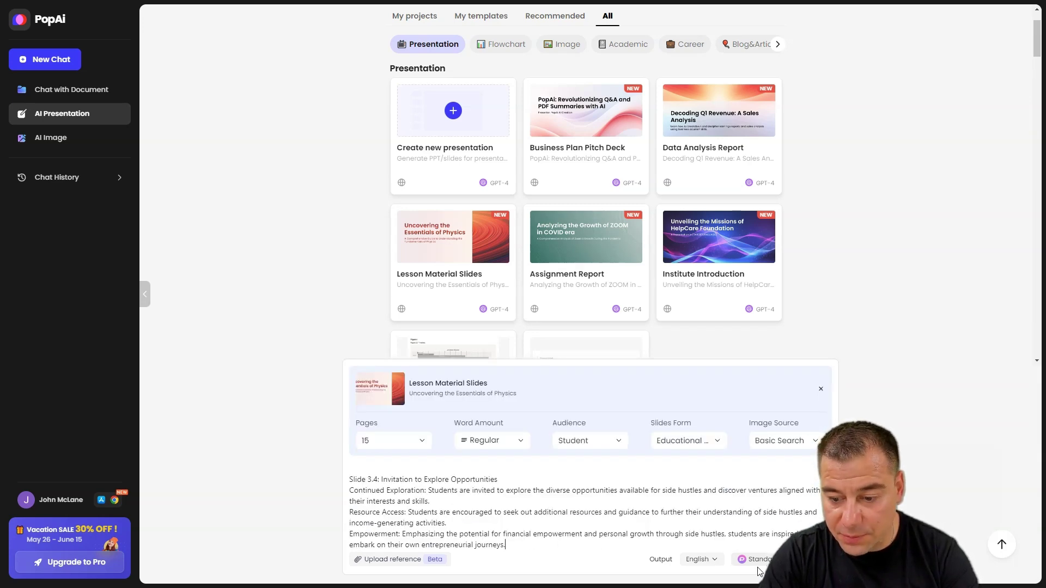
pyautogui.press('Return')
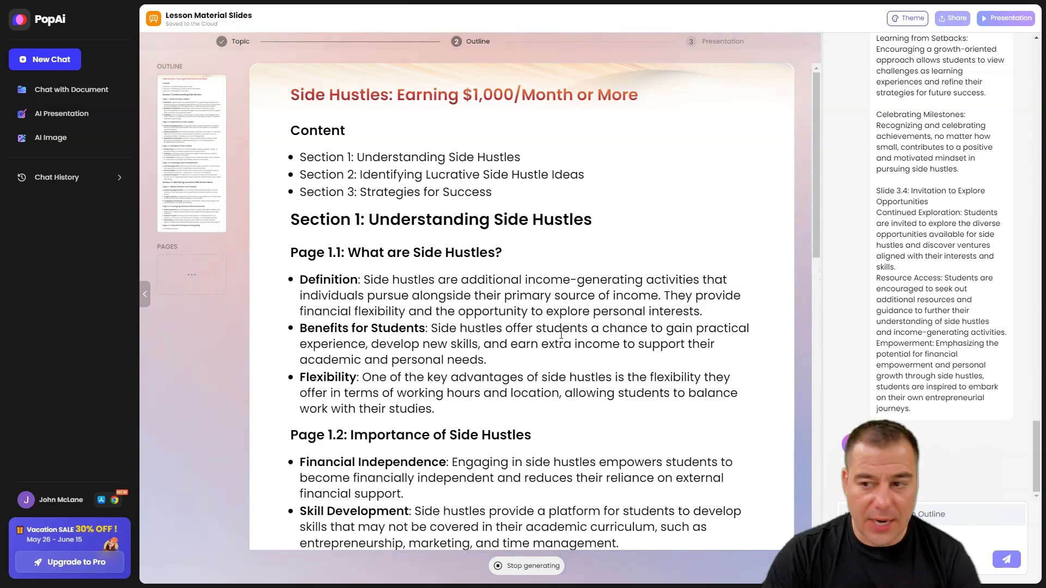
pyautogui.scroll(-1, 586, 290)
pyautogui.scroll(-3, 580, 306)
pyautogui.scroll(-5, 572, 327)
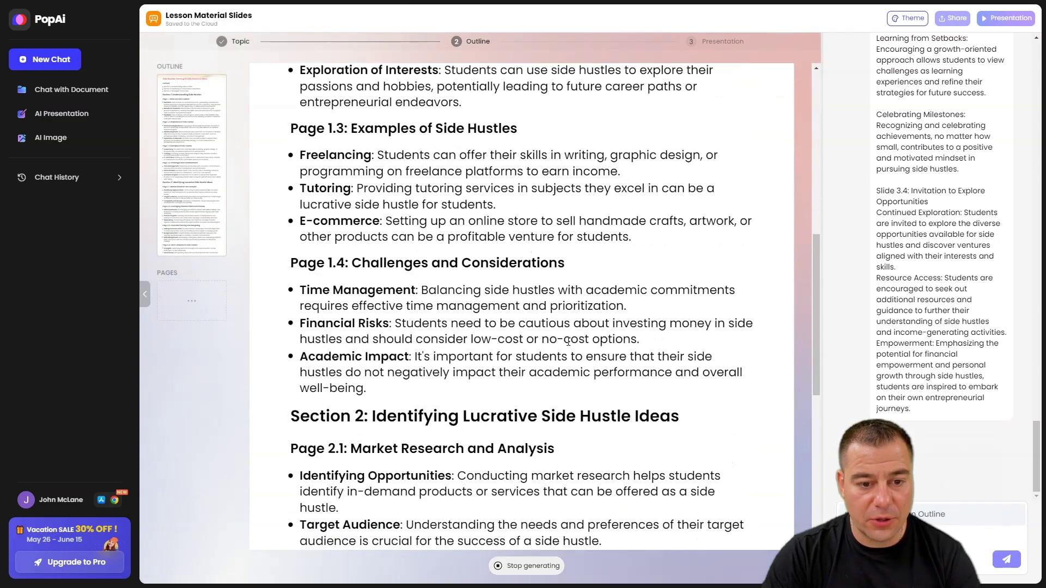
pyautogui.scroll(-2, 567, 344)
pyautogui.scroll(-3, 566, 343)
pyautogui.scroll(-6, 566, 343)
pyautogui.click(577, 566)
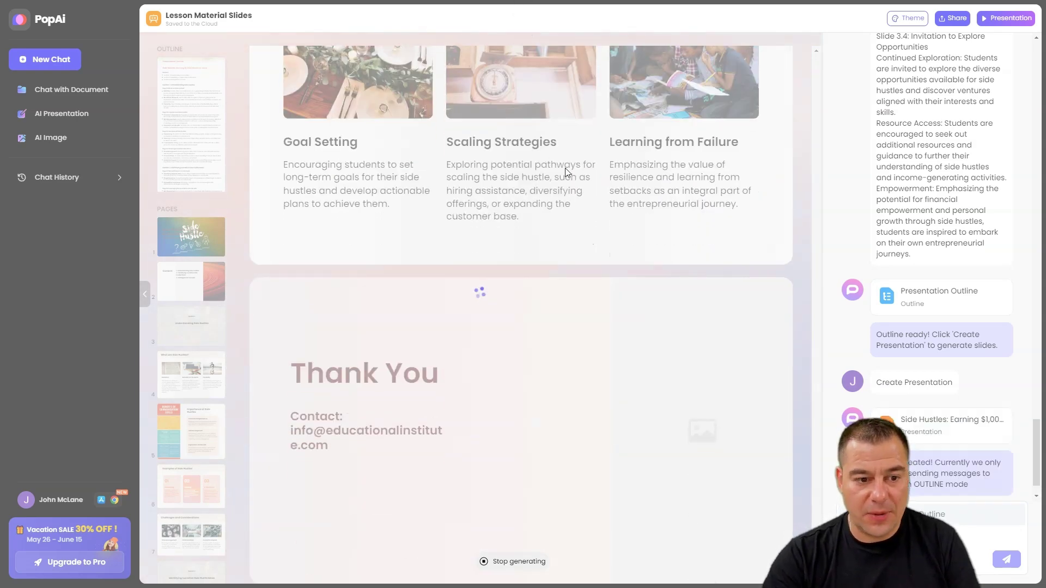
pyautogui.scroll(5, 491, 218)
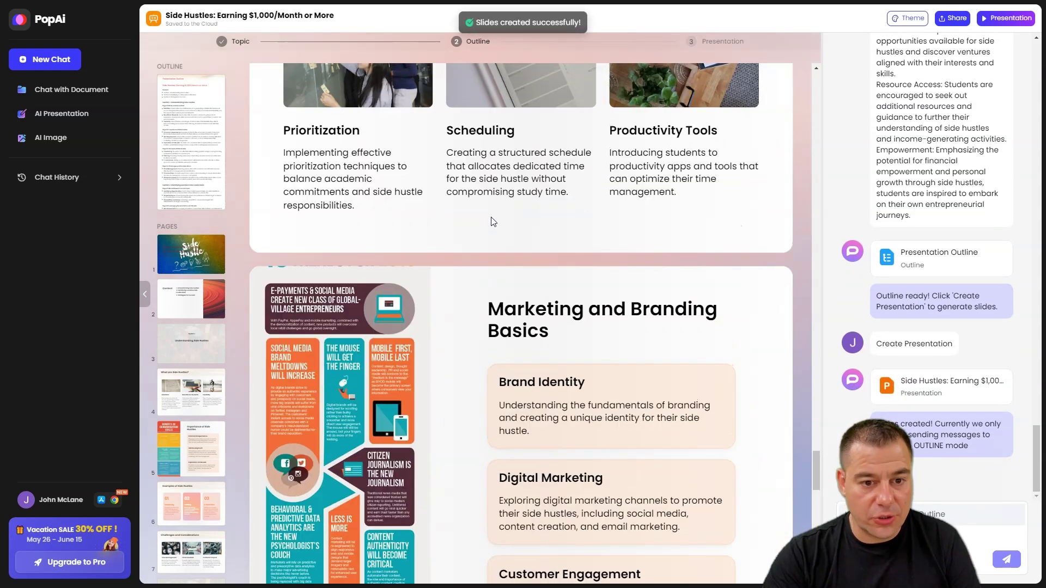
pyautogui.scroll(5, 492, 218)
pyautogui.scroll(3, 492, 219)
pyautogui.scroll(3, 499, 219)
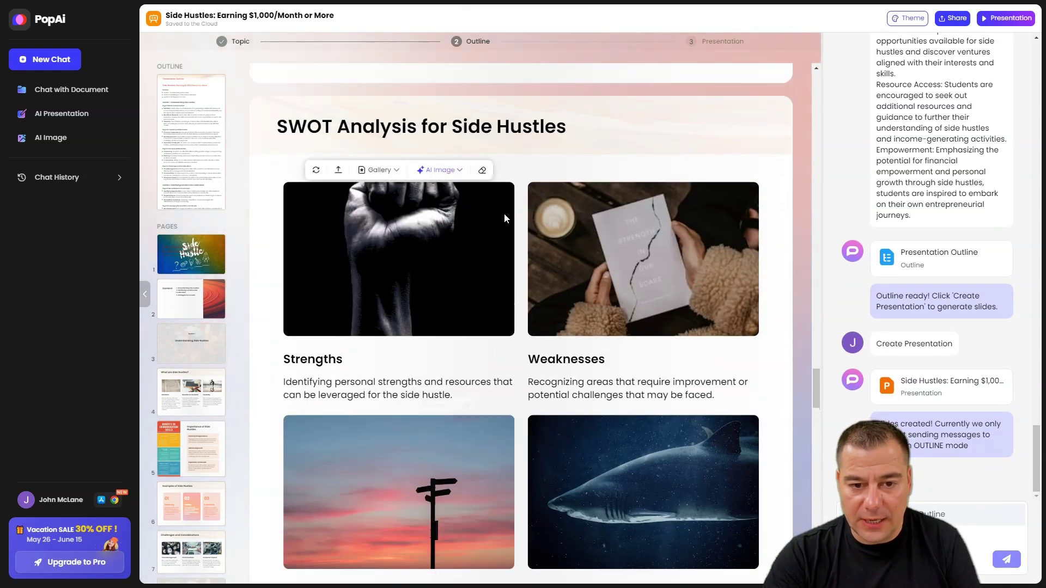
pyautogui.scroll(2, 467, 219)
pyautogui.scroll(-5, 464, 238)
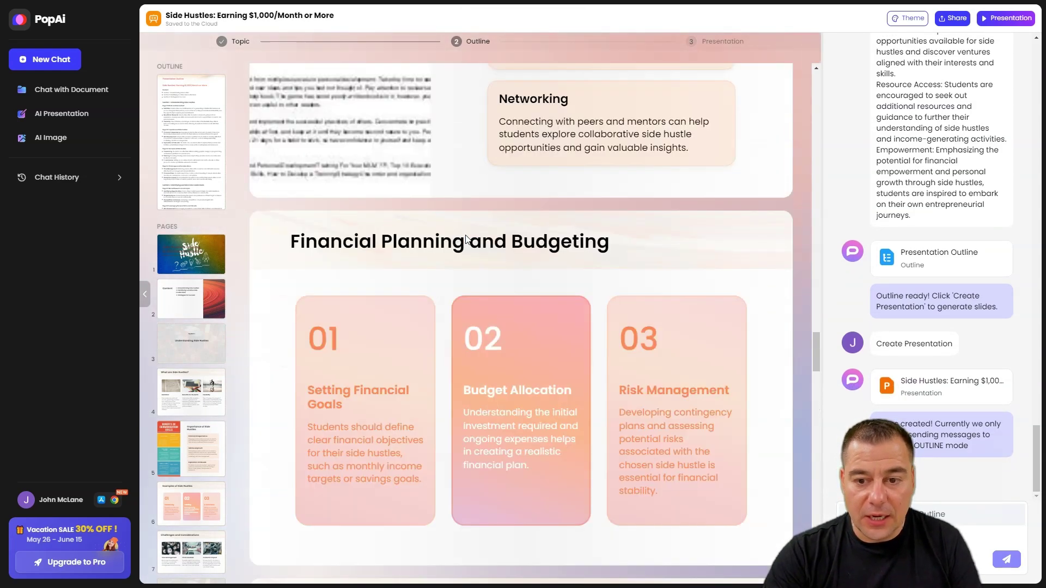
pyautogui.scroll(5, 463, 238)
pyautogui.scroll(-3, 463, 238)
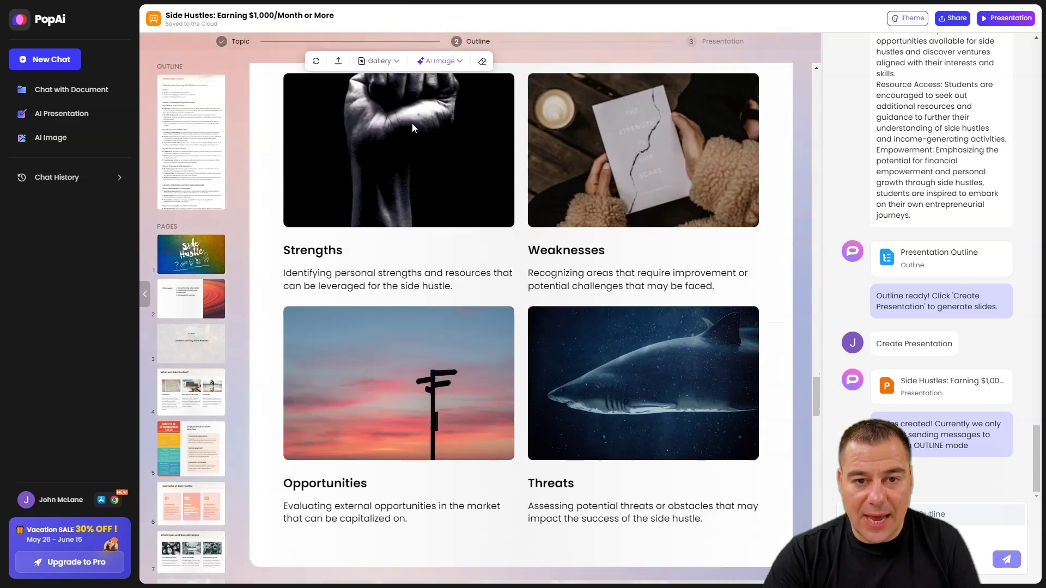
pyautogui.click(433, 62)
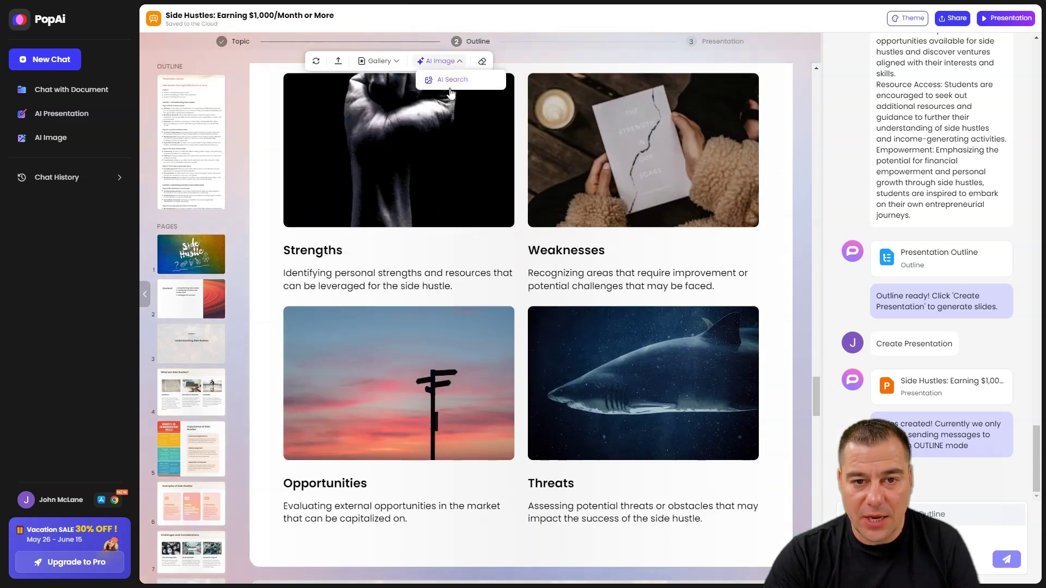
pyautogui.scroll(-4, 621, 196)
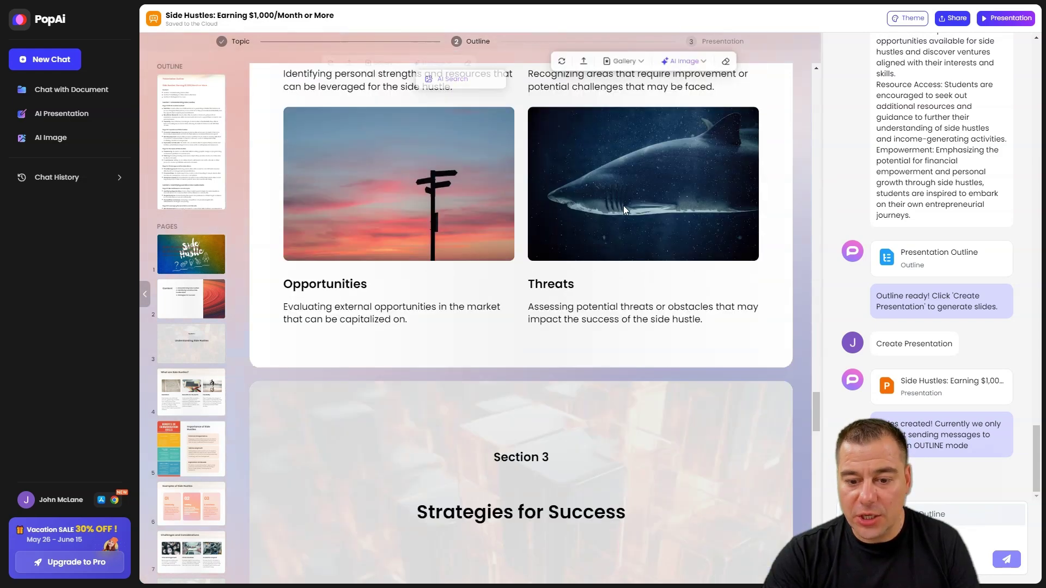
pyautogui.scroll(-5, 594, 190)
pyautogui.scroll(-2, 592, 186)
pyautogui.scroll(-3, 572, 200)
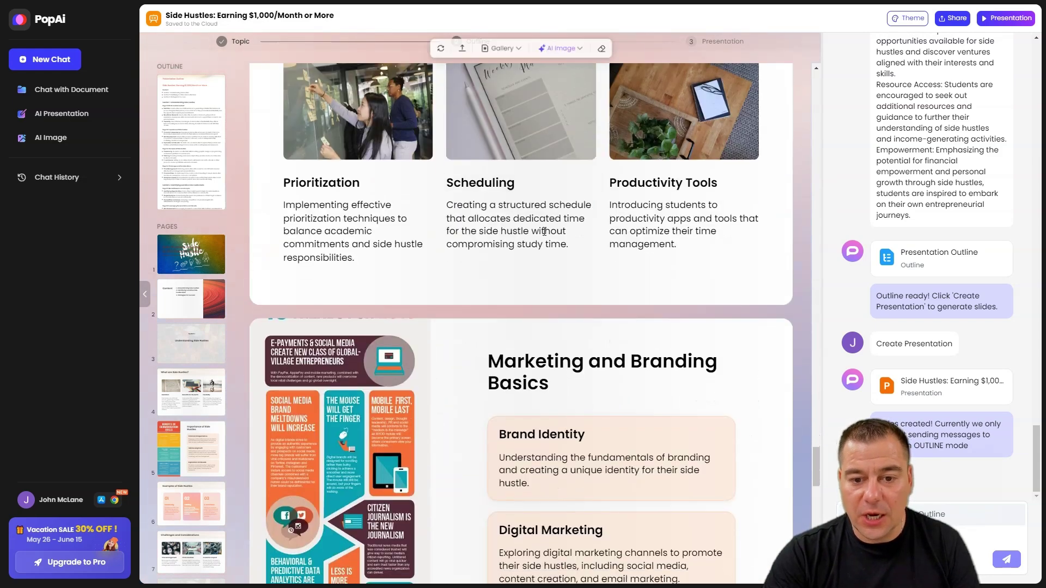
pyautogui.scroll(-3, 547, 221)
pyautogui.scroll(-3, 540, 229)
pyautogui.scroll(-4, 538, 229)
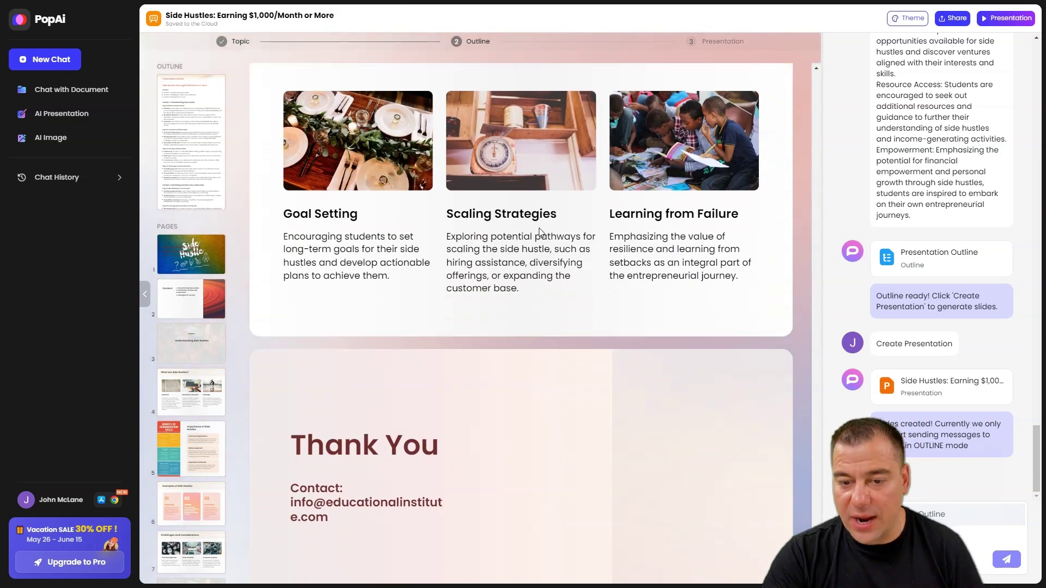
pyautogui.scroll(-1, 532, 177)
pyautogui.scroll(1, 526, 188)
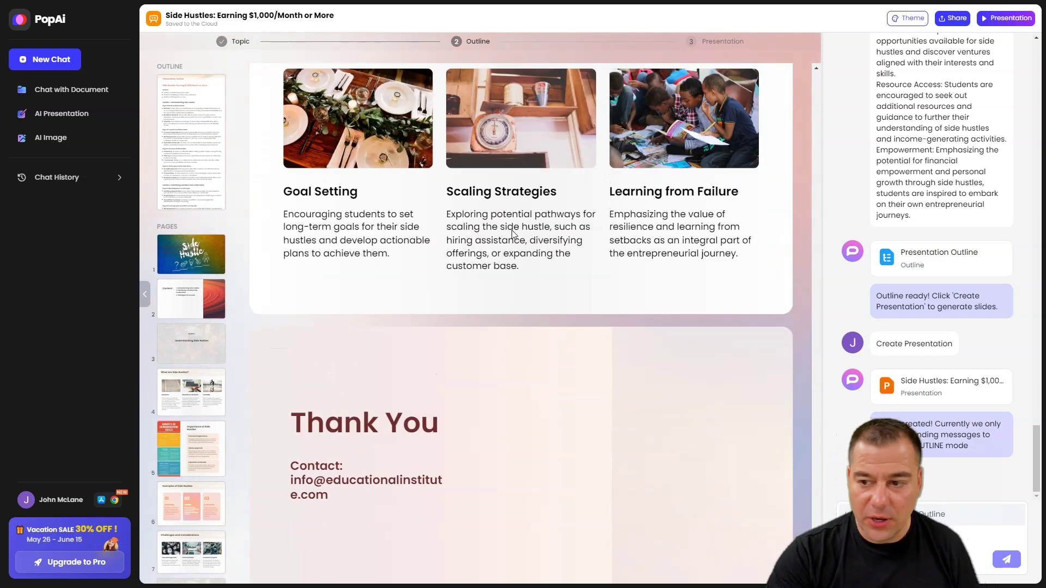
pyautogui.scroll(5, 516, 220)
pyautogui.scroll(4, 511, 233)
pyautogui.scroll(4, 512, 230)
pyautogui.scroll(4, 509, 230)
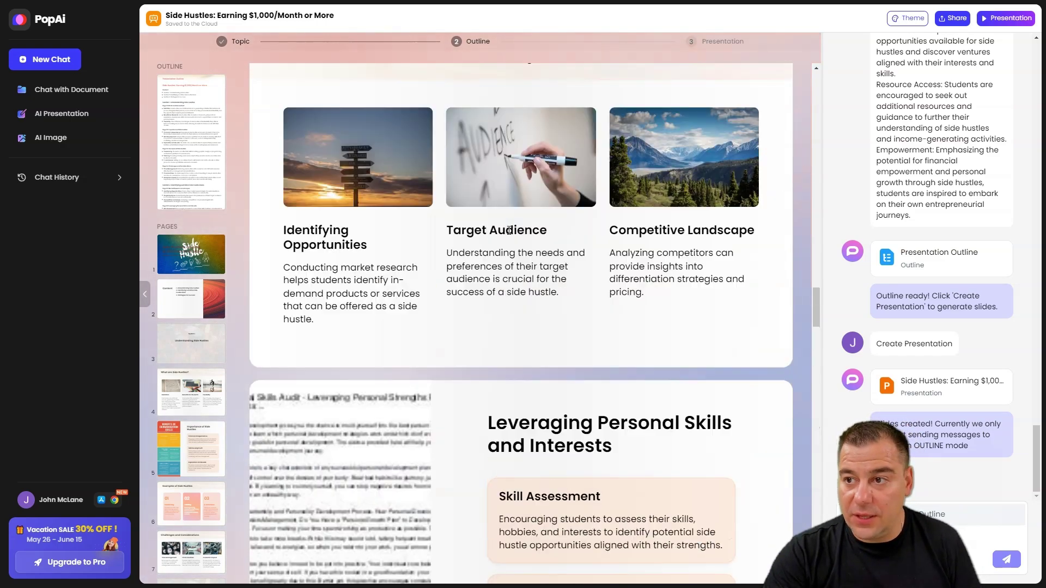
pyautogui.scroll(4, 508, 230)
pyautogui.scroll(4, 508, 229)
pyautogui.scroll(4, 507, 226)
pyautogui.scroll(3, 507, 227)
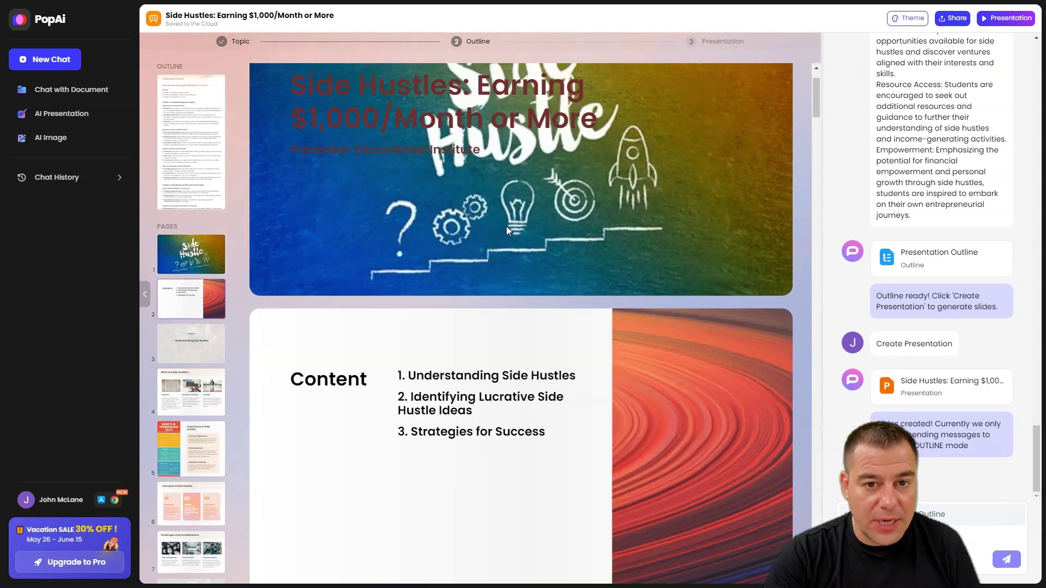
pyautogui.scroll(1, 506, 226)
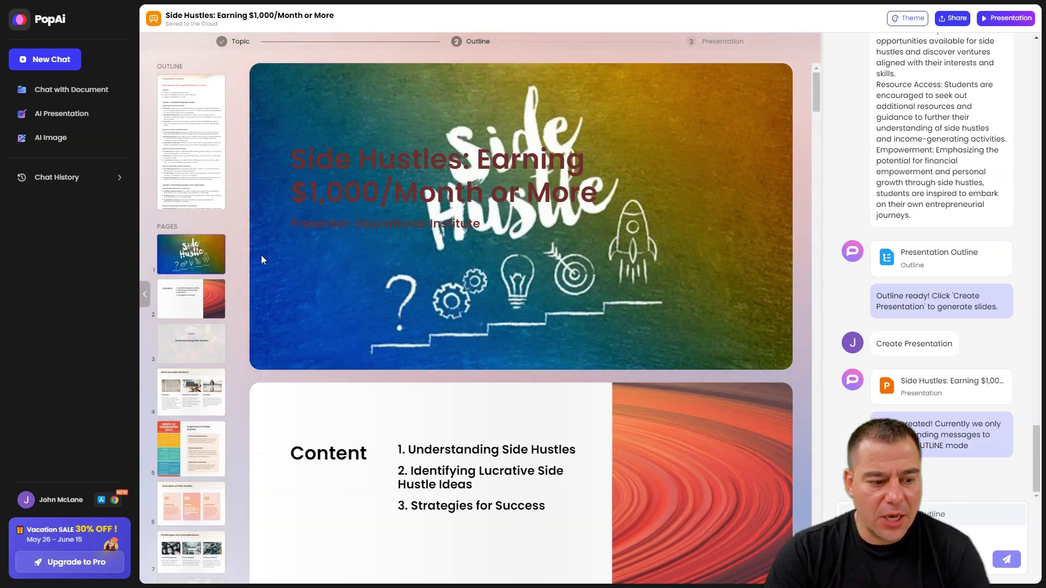
pyautogui.scroll(-3, 561, 244)
pyautogui.scroll(-1, 564, 239)
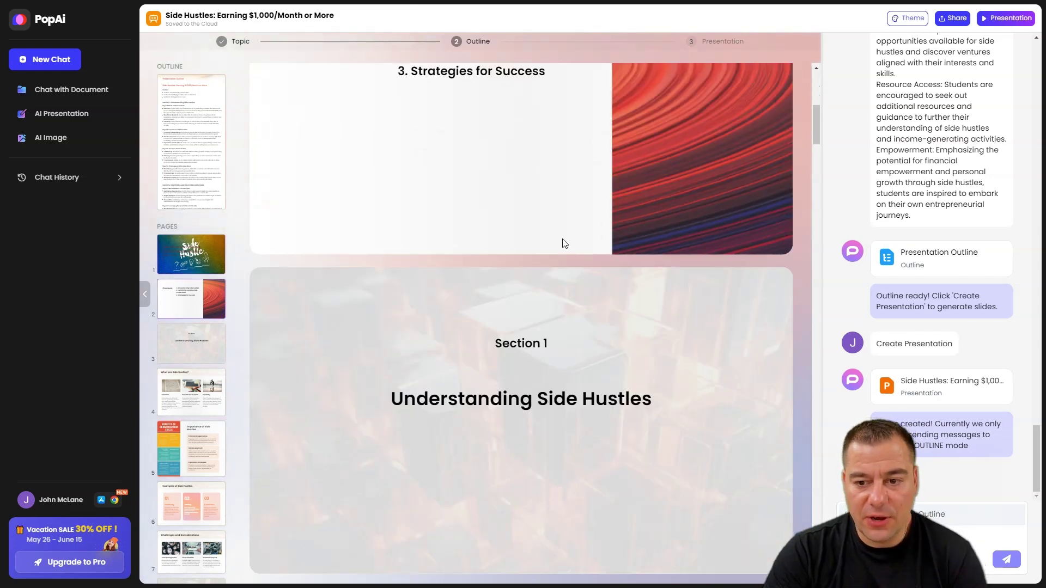
pyautogui.scroll(-3, 563, 239)
pyautogui.scroll(-2, 563, 238)
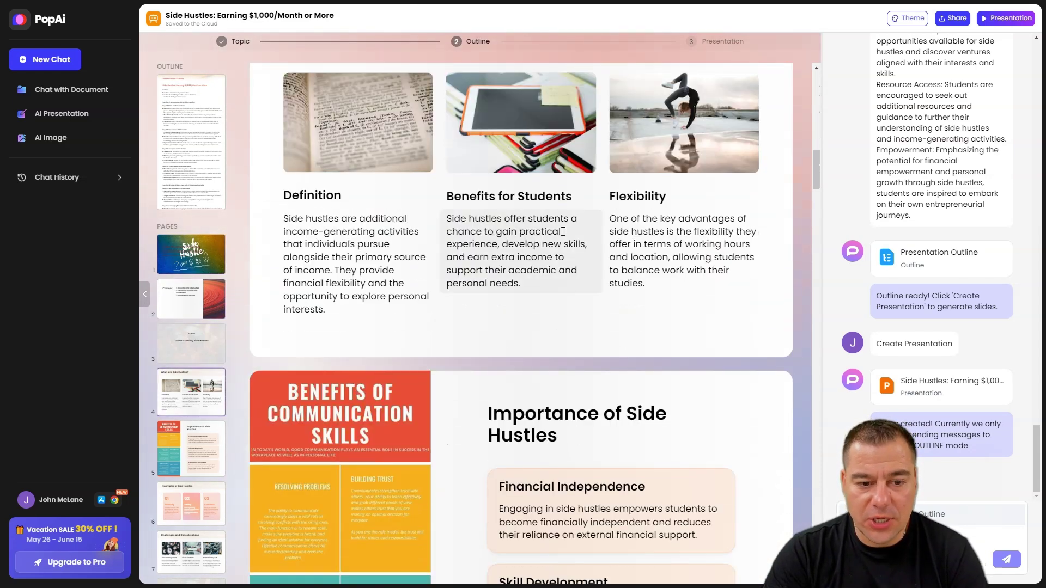
pyautogui.scroll(1, 384, 151)
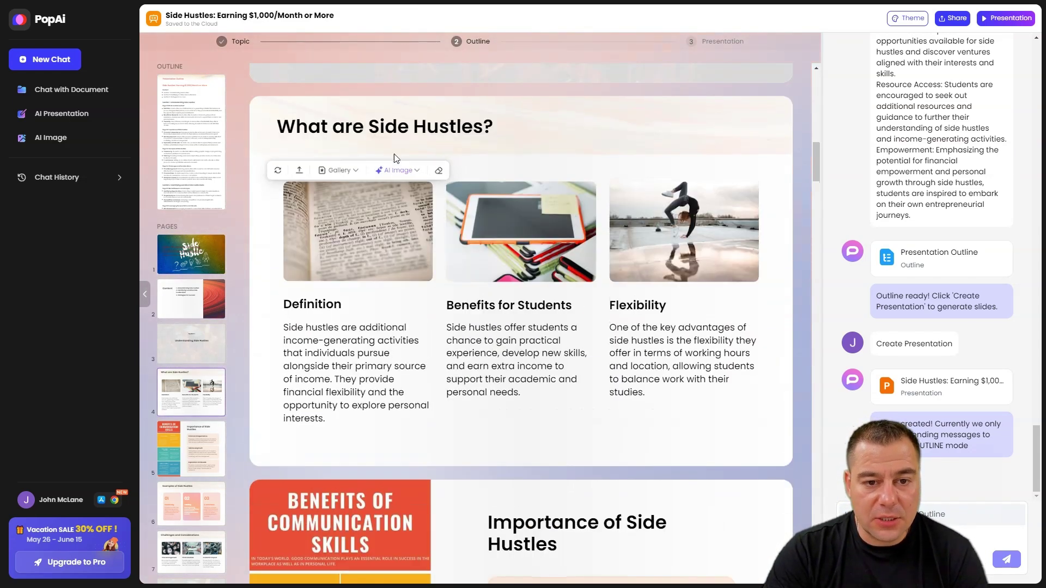
# Step: Replace the Definition picture with the AI Search suggestion of hands typing on a laptop
pyautogui.click(393, 170)
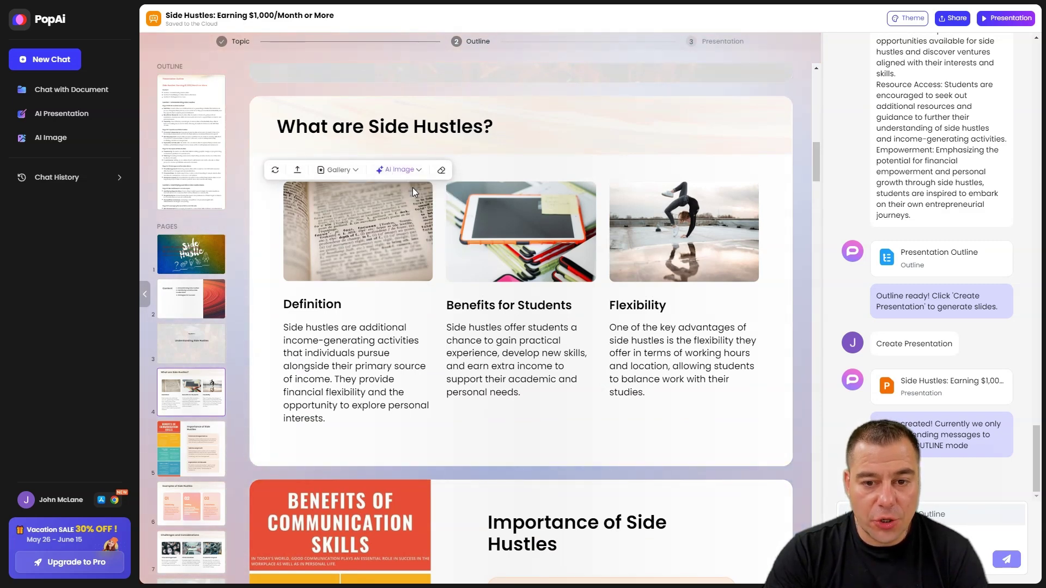
pyautogui.click(350, 171)
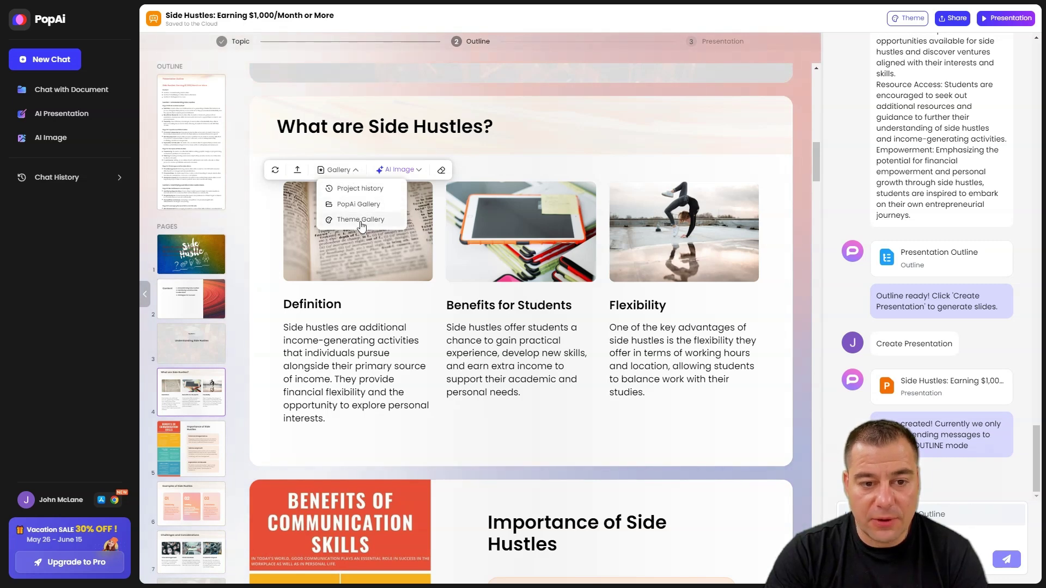
pyautogui.click(398, 170)
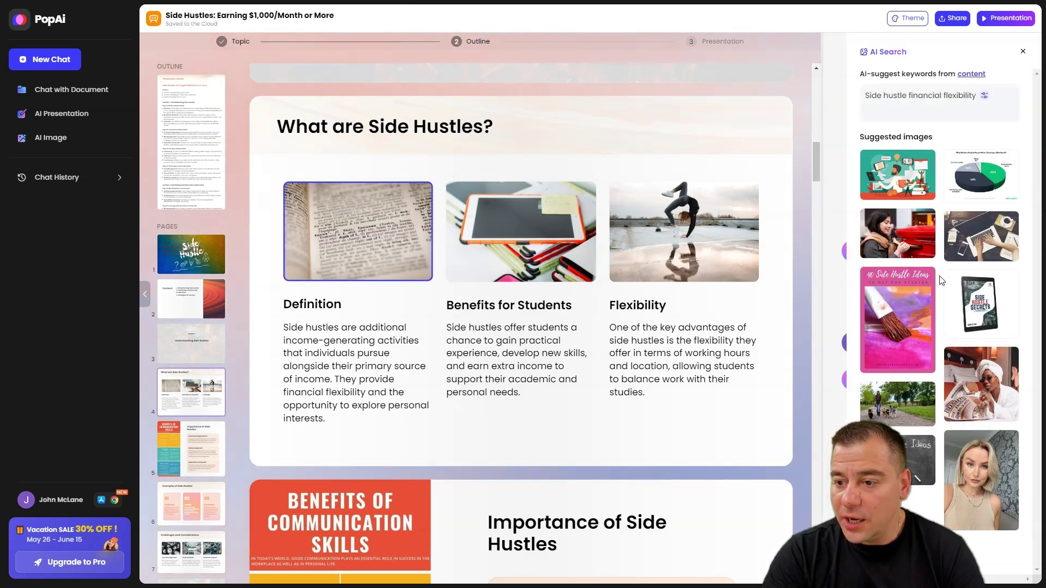
pyautogui.click(987, 245)
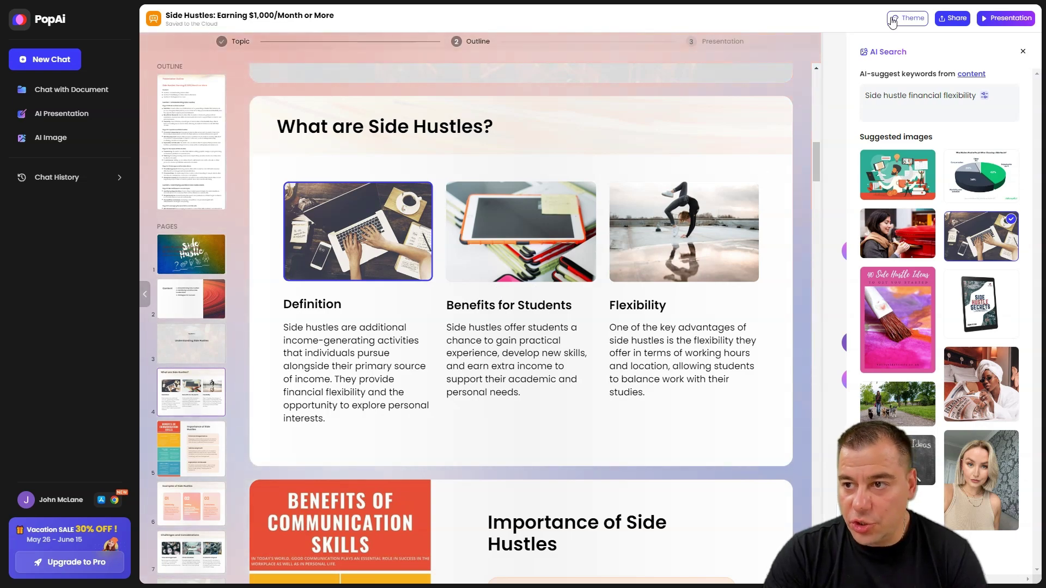
pyautogui.click(1021, 54)
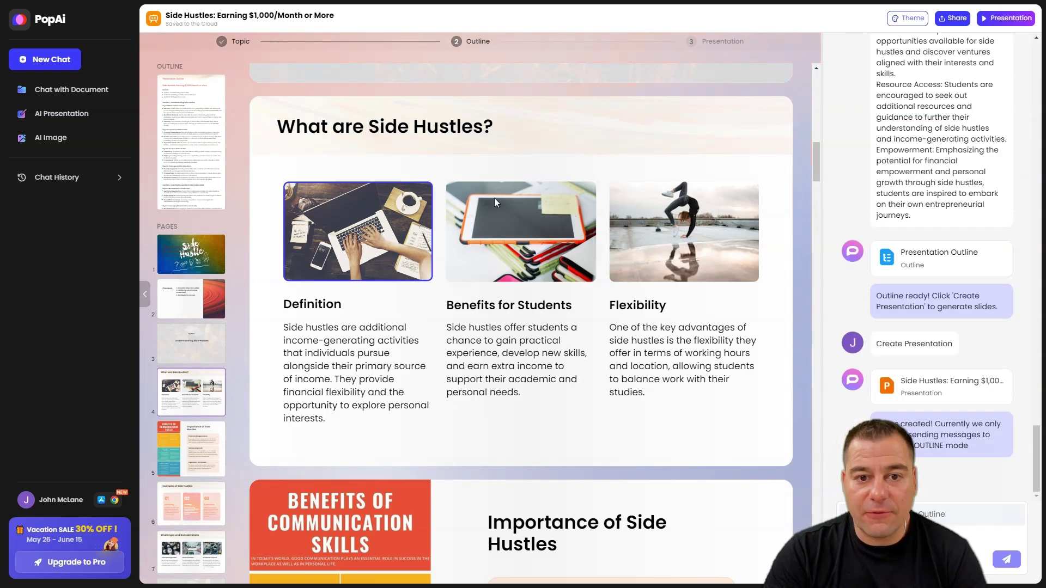
pyautogui.scroll(1, 475, 249)
pyautogui.scroll(4, 476, 250)
pyautogui.scroll(5, 475, 250)
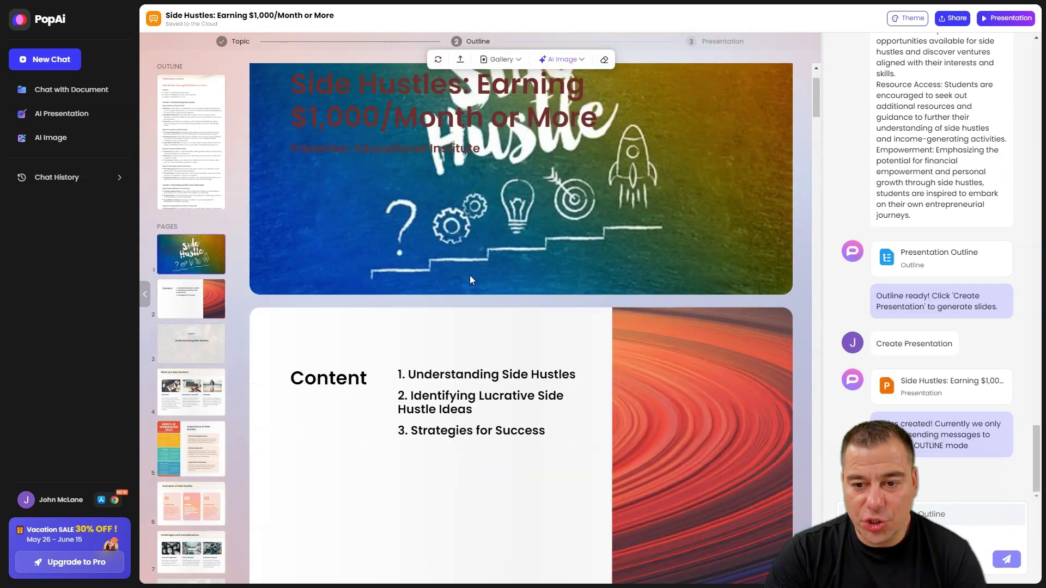
pyautogui.scroll(-10, 470, 275)
pyautogui.scroll(-2, 486, 294)
pyautogui.scroll(-4, 486, 295)
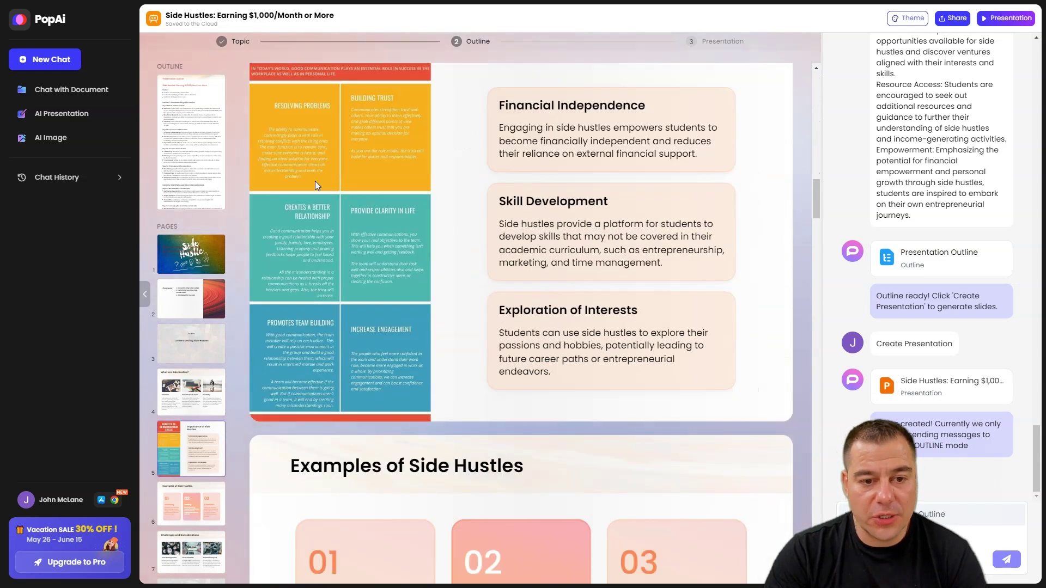
pyautogui.scroll(4, 634, 142)
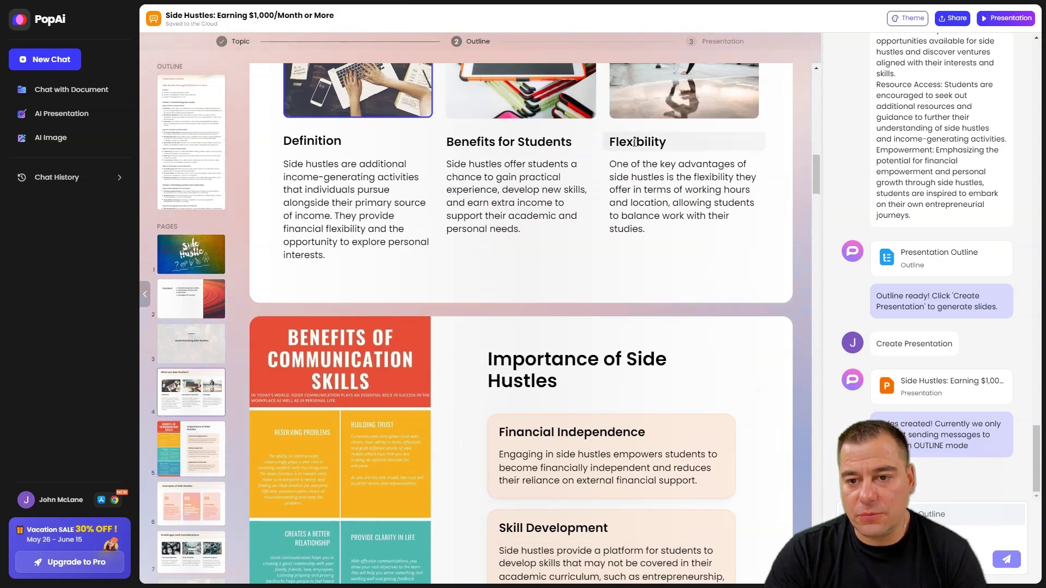
pyautogui.scroll(3, 634, 141)
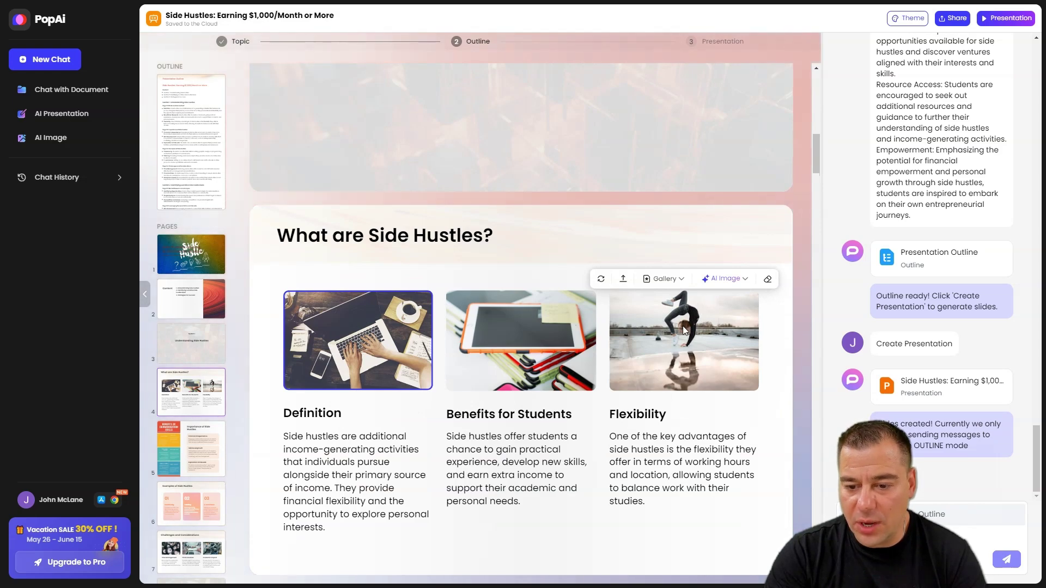
pyautogui.scroll(-1, 682, 326)
pyautogui.scroll(-3, 674, 324)
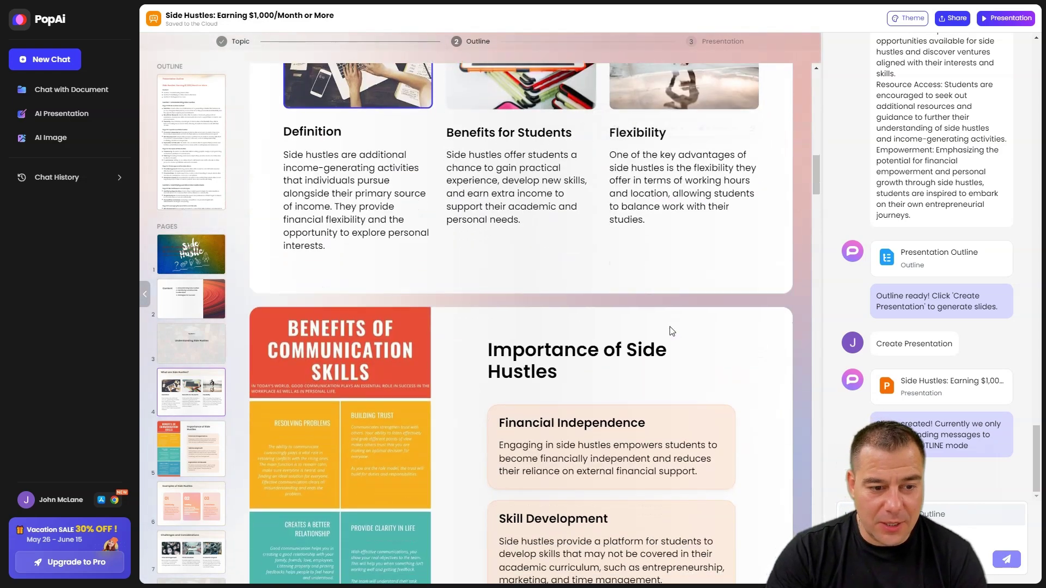
pyautogui.scroll(-3, 670, 330)
pyautogui.scroll(-4, 668, 326)
pyautogui.scroll(-3, 669, 327)
pyautogui.scroll(-2, 670, 332)
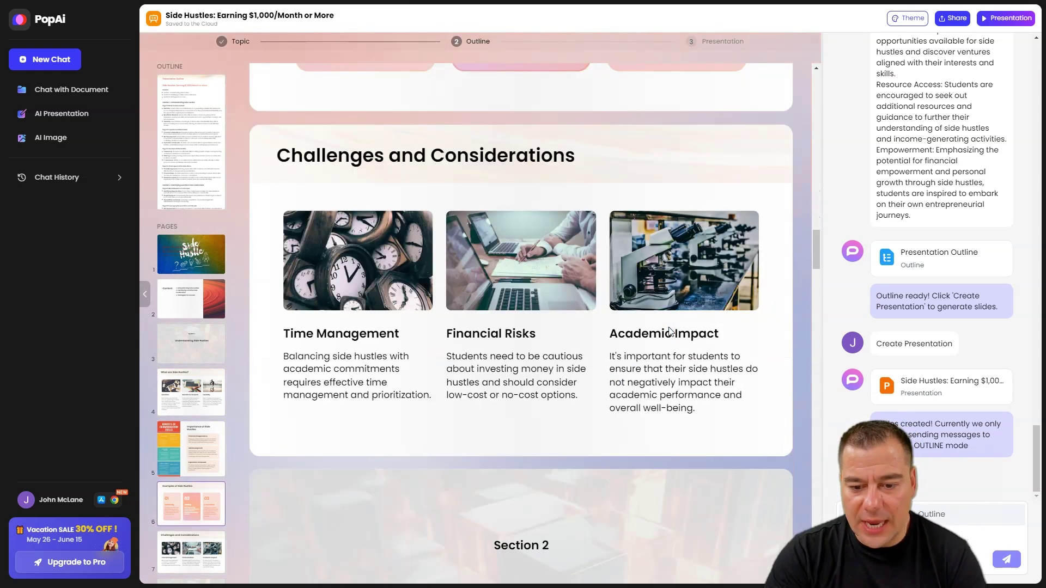
pyautogui.scroll(-1, 670, 330)
pyautogui.scroll(-3, 667, 331)
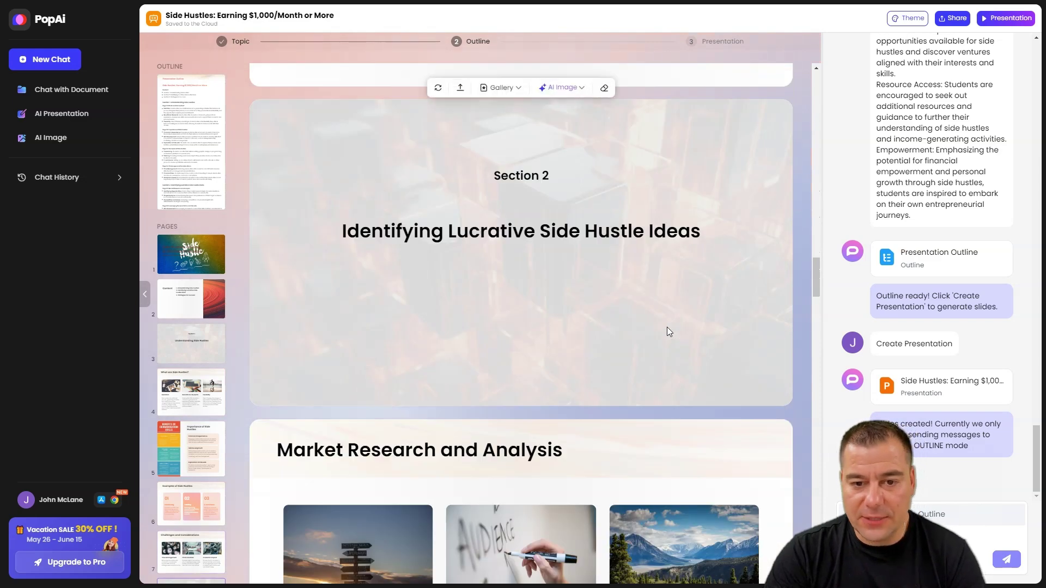
pyautogui.scroll(-3, 667, 327)
pyautogui.scroll(-1, 666, 328)
pyautogui.scroll(-4, 665, 331)
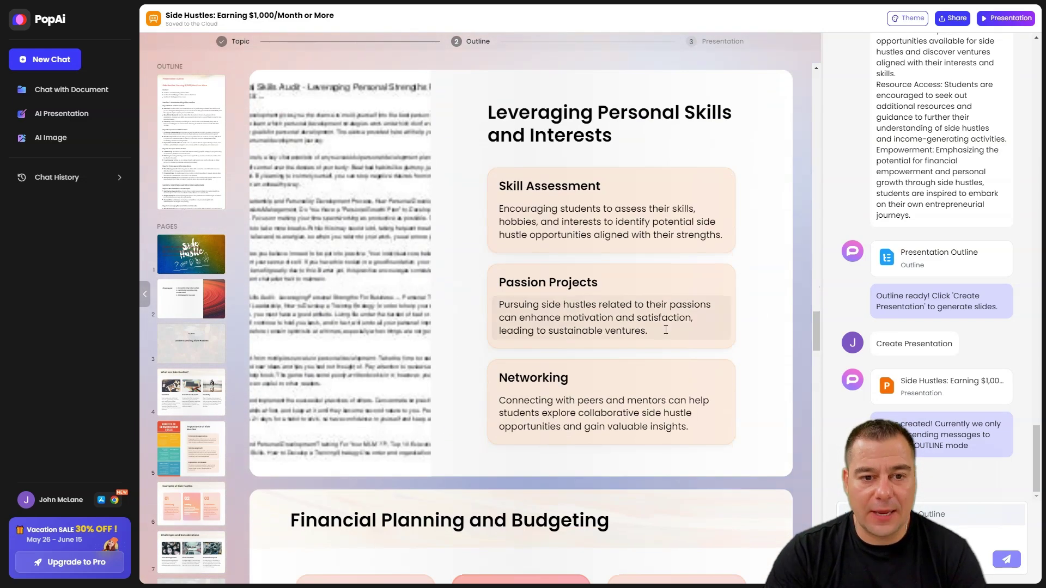
pyautogui.scroll(-3, 664, 332)
pyautogui.scroll(-2, 664, 332)
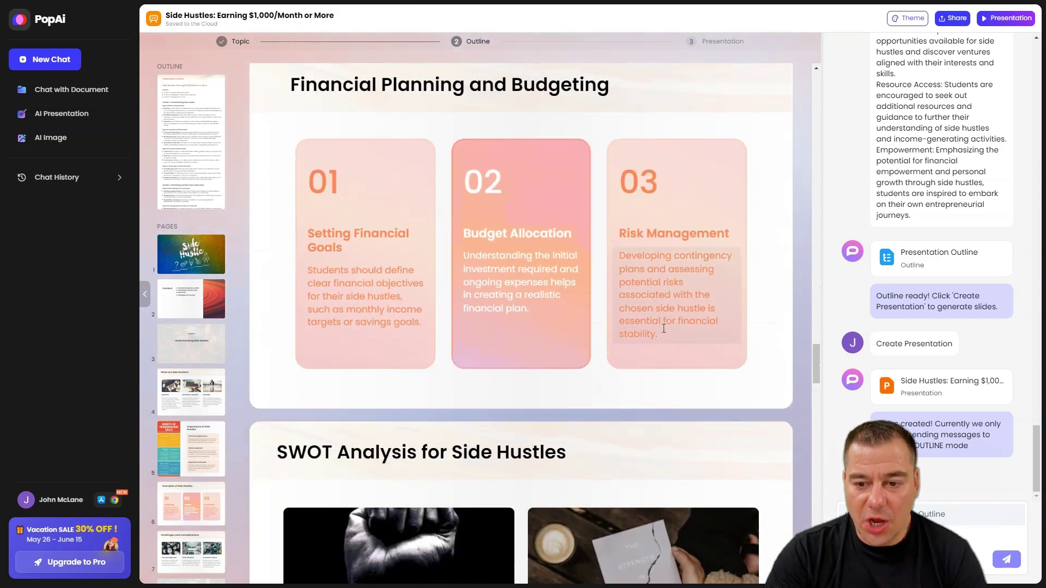
pyautogui.scroll(-3, 662, 331)
pyautogui.scroll(-3, 662, 333)
pyautogui.scroll(-1, 660, 333)
pyautogui.scroll(-2, 660, 333)
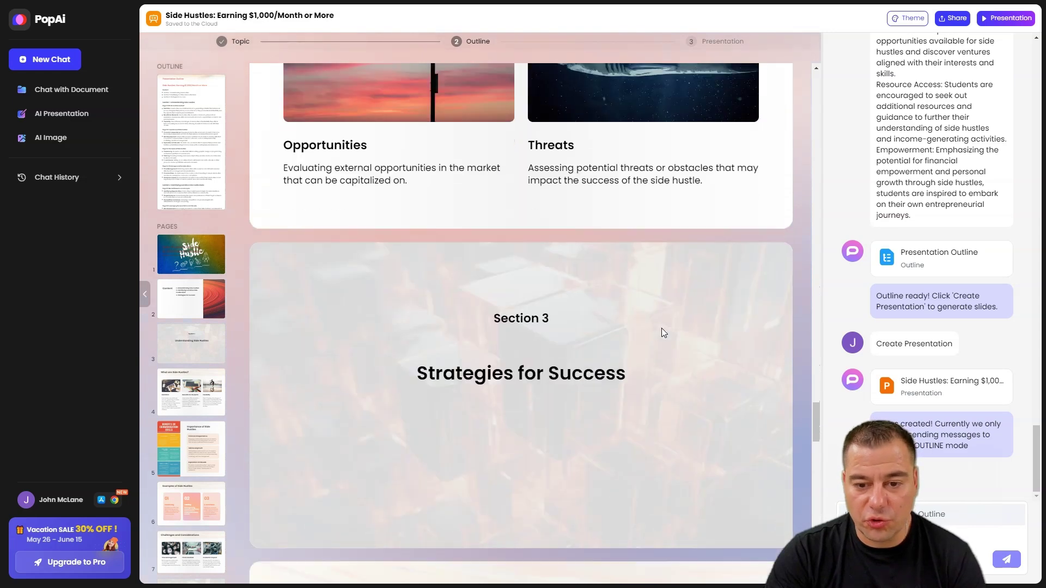
pyautogui.scroll(-1, 660, 332)
pyautogui.scroll(-3, 661, 332)
pyautogui.scroll(-2, 662, 331)
pyautogui.scroll(-2, 660, 333)
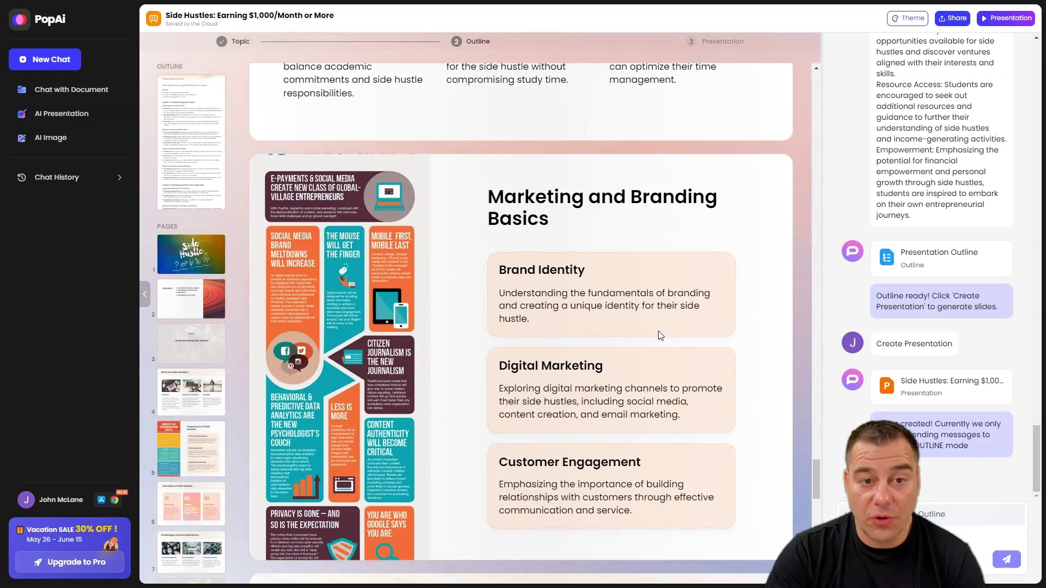
pyautogui.scroll(-2, 660, 335)
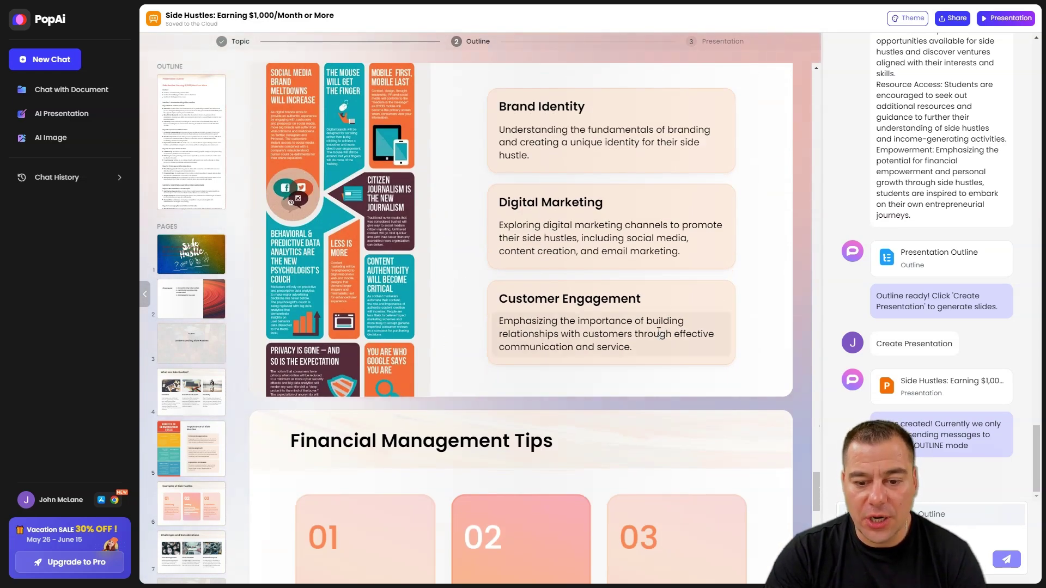
pyautogui.scroll(-5, 658, 332)
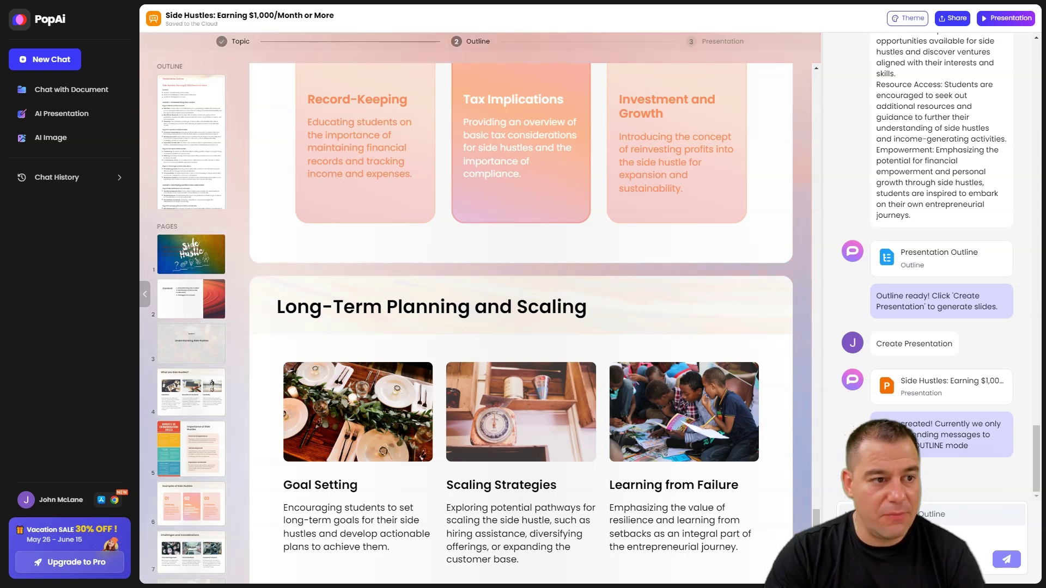
# Step: Return from the editor to the Personal AI Workspace home page via the PopAi logo
pyautogui.click(48, 31)
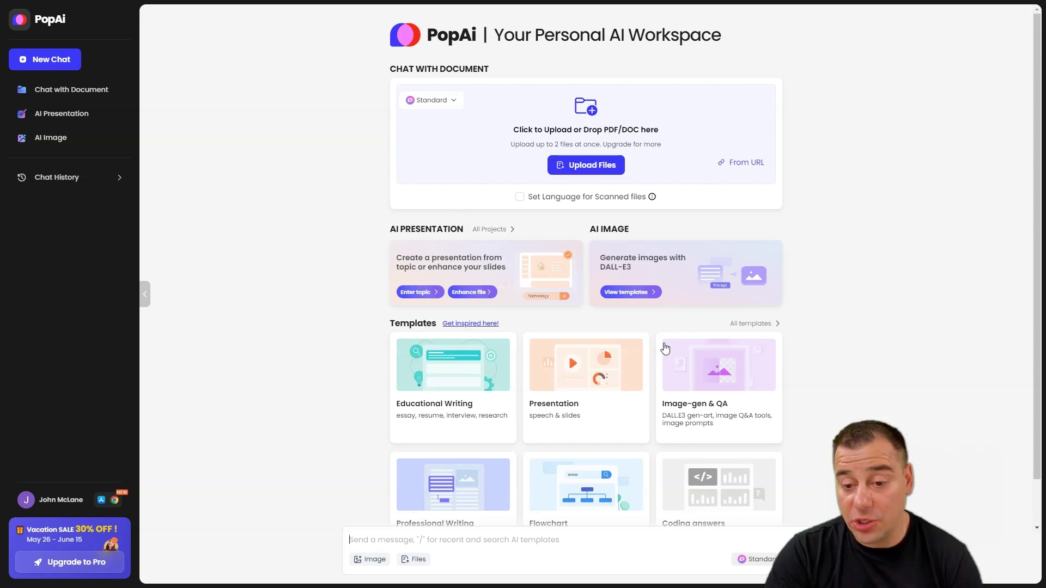
pyautogui.scroll(-1, 664, 349)
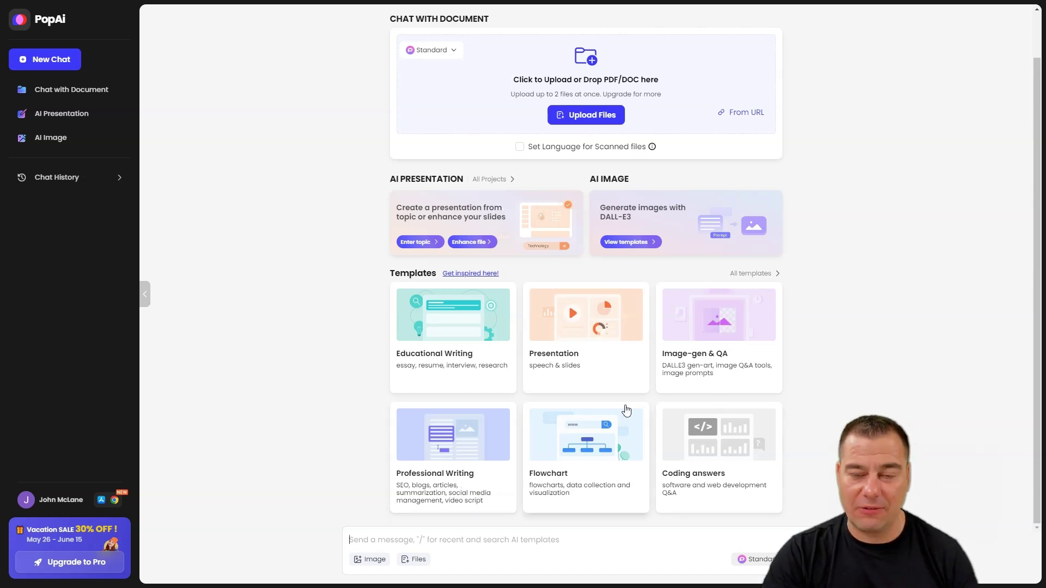
pyautogui.scroll(2, 730, 275)
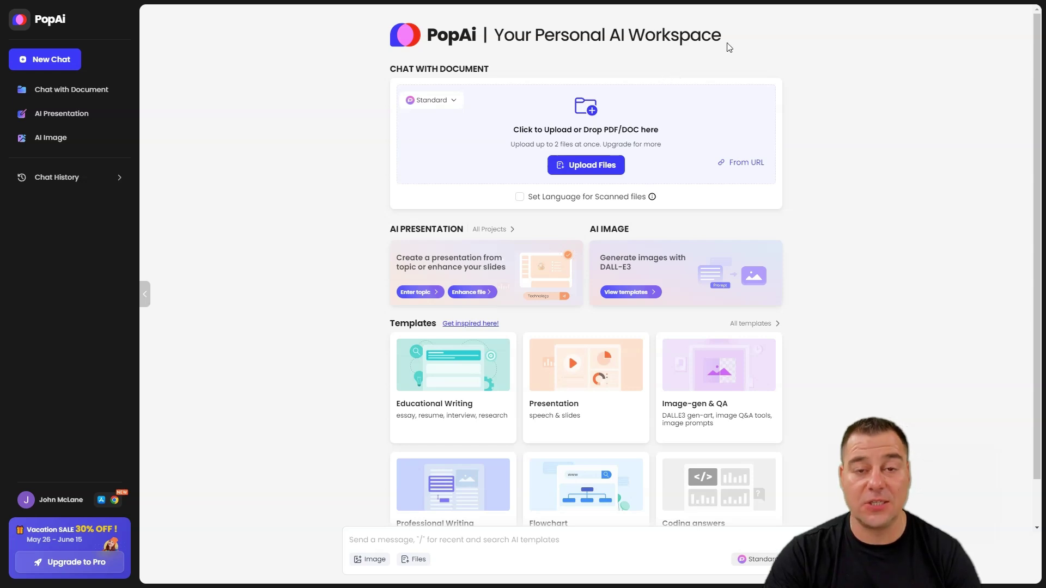